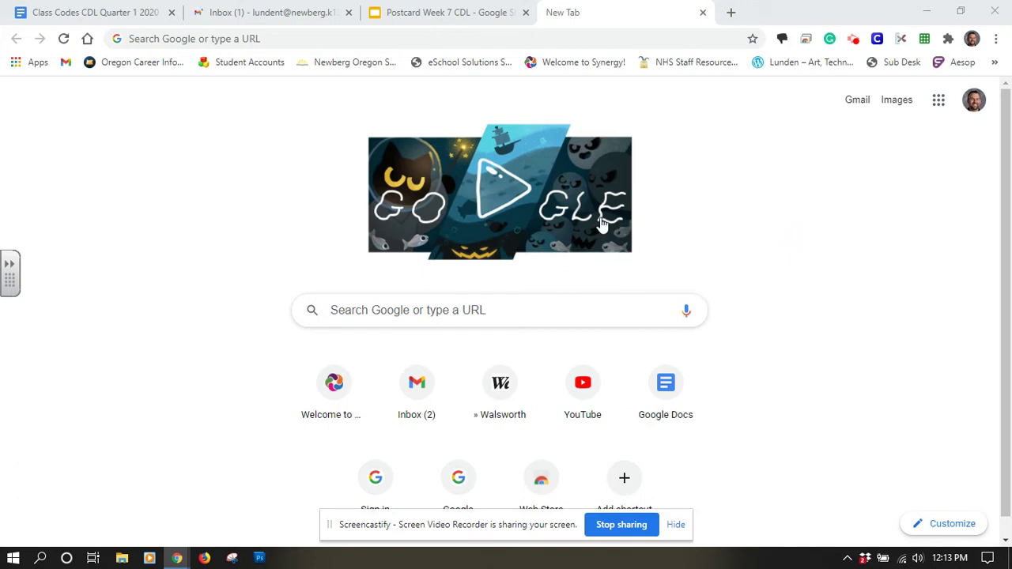
# Go to photopea.com in Chrome to bring up Photopea's start screen.
pyautogui.click(357, 313)
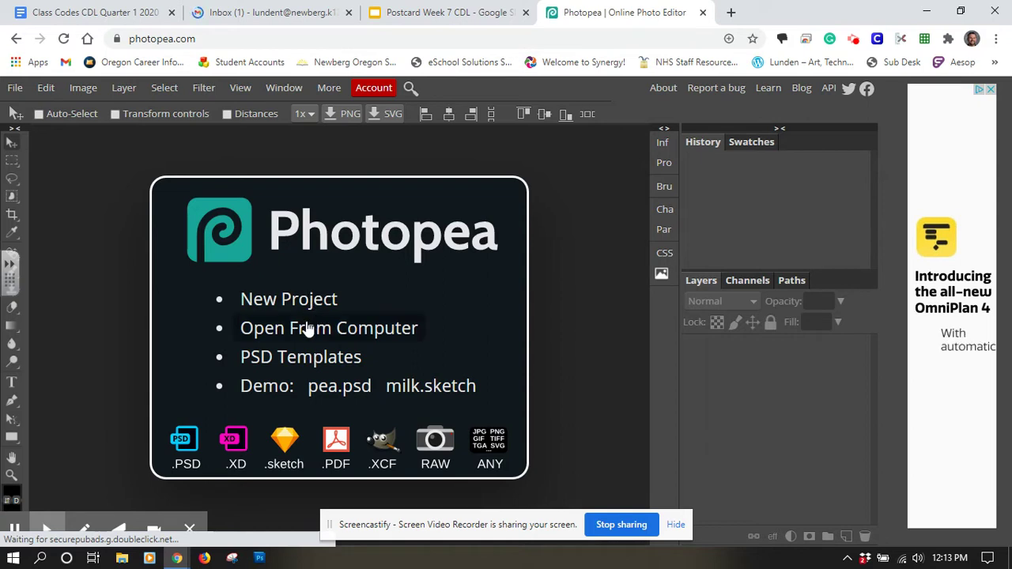
# Open the Fill The Frame 5 photo from the Desktop.
pyautogui.click(383, 332)
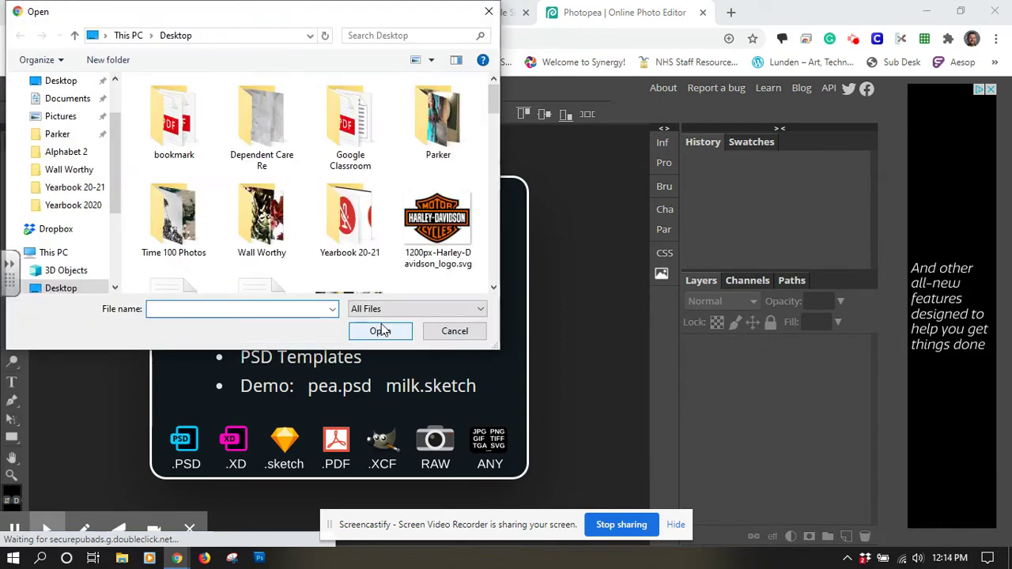
pyautogui.moveTo(117, 163); pyautogui.dragTo(115, 183)
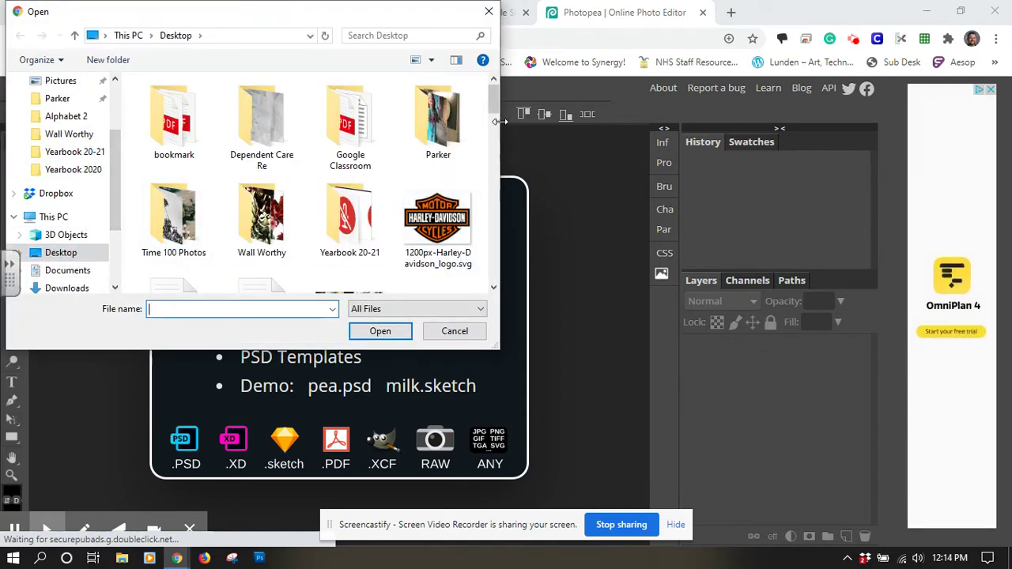
pyautogui.moveTo(494, 101); pyautogui.dragTo(491, 151)
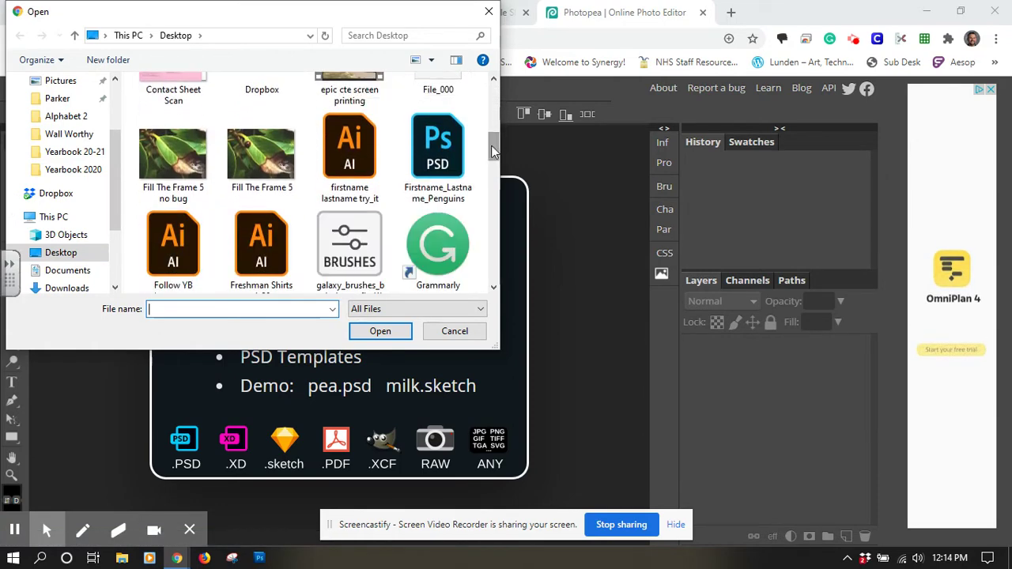
pyautogui.click(265, 156)
pyautogui.click(378, 332)
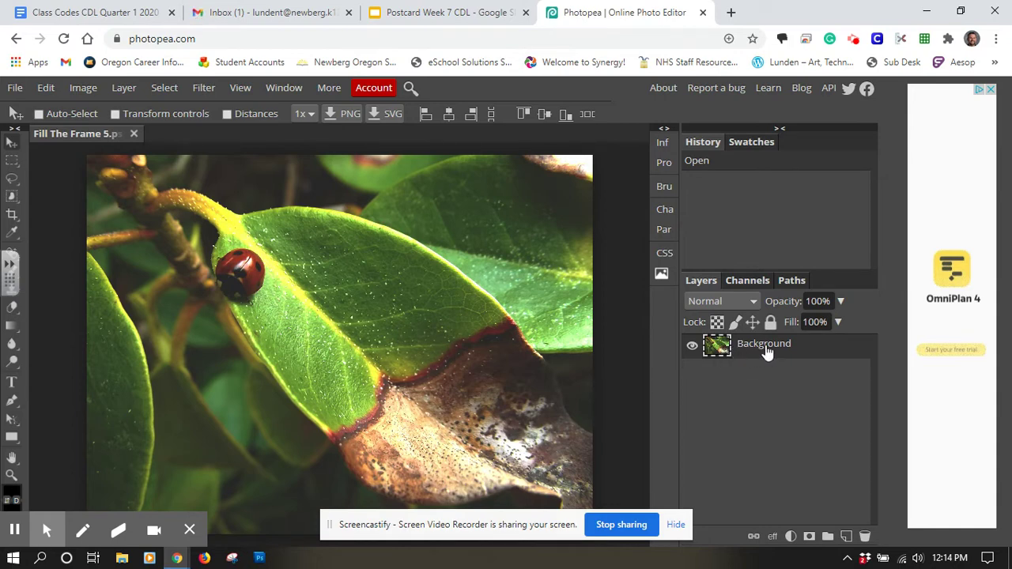
# Duplicate the Background layer to create a Background copy layer.
pyautogui.rightClick(766, 351)
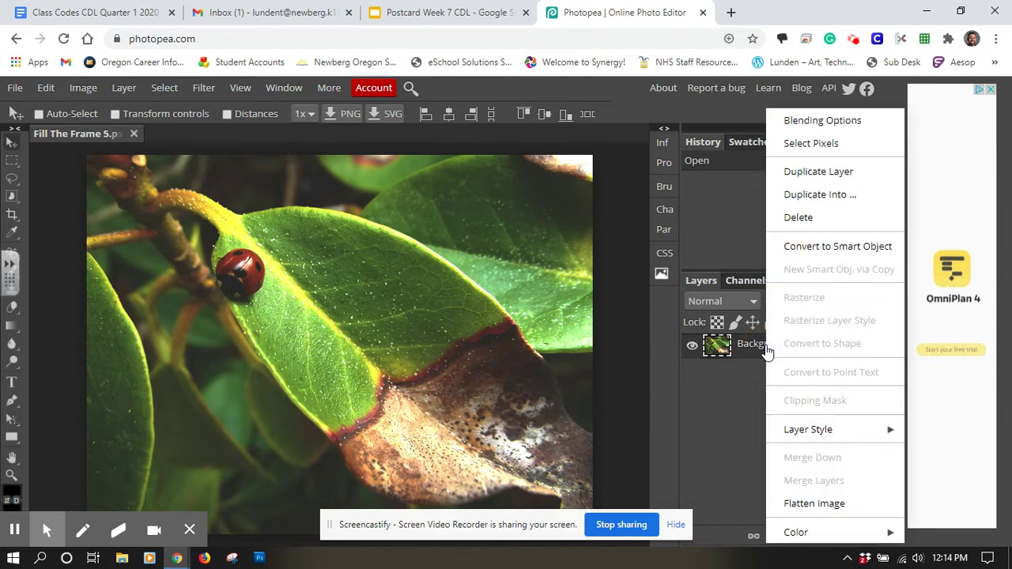
pyautogui.click(829, 177)
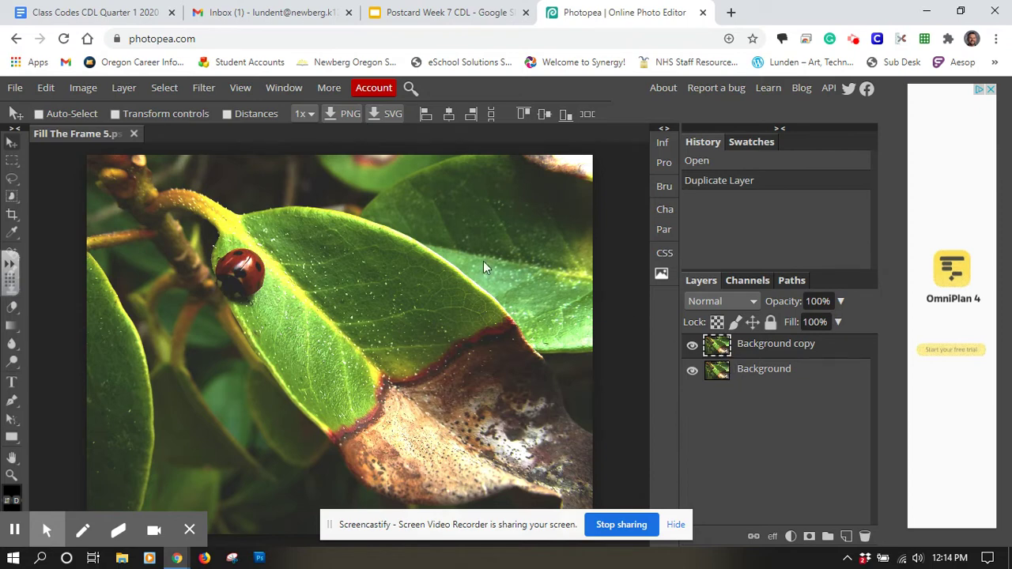
# Apply a default Black & White adjustment to the Background copy layer.
pyautogui.click(74, 88)
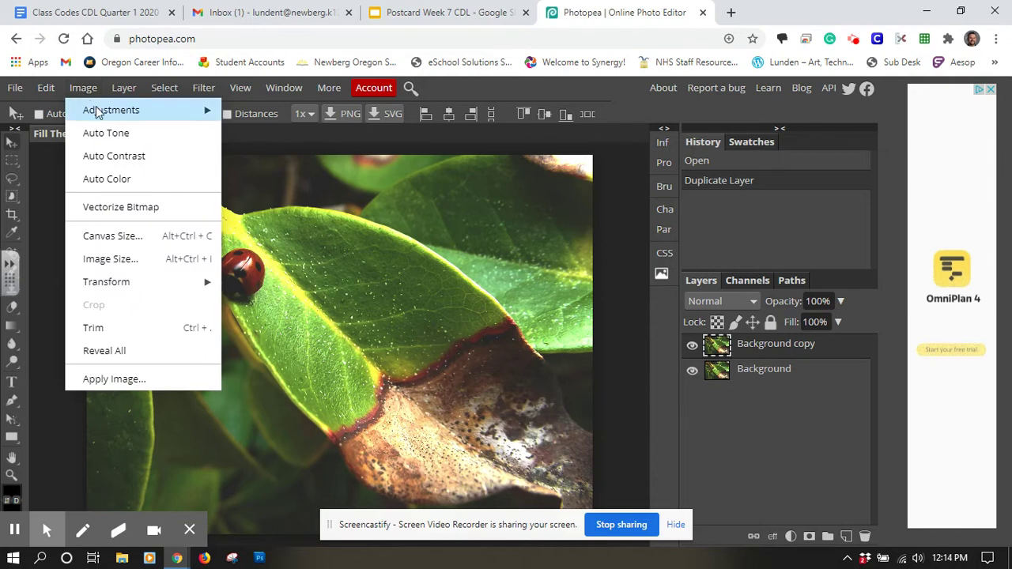
pyautogui.moveTo(96, 112)
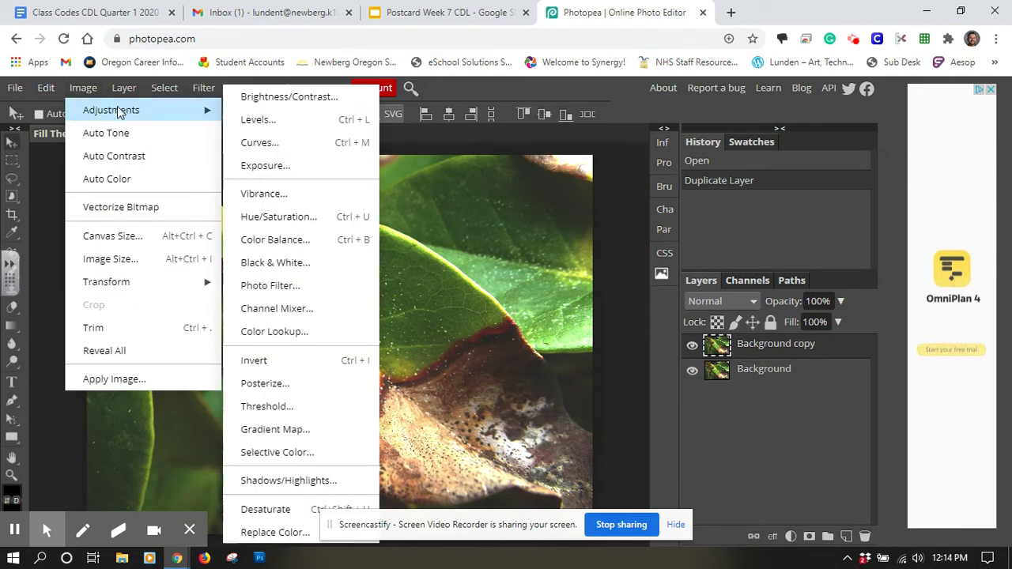
pyautogui.click(294, 269)
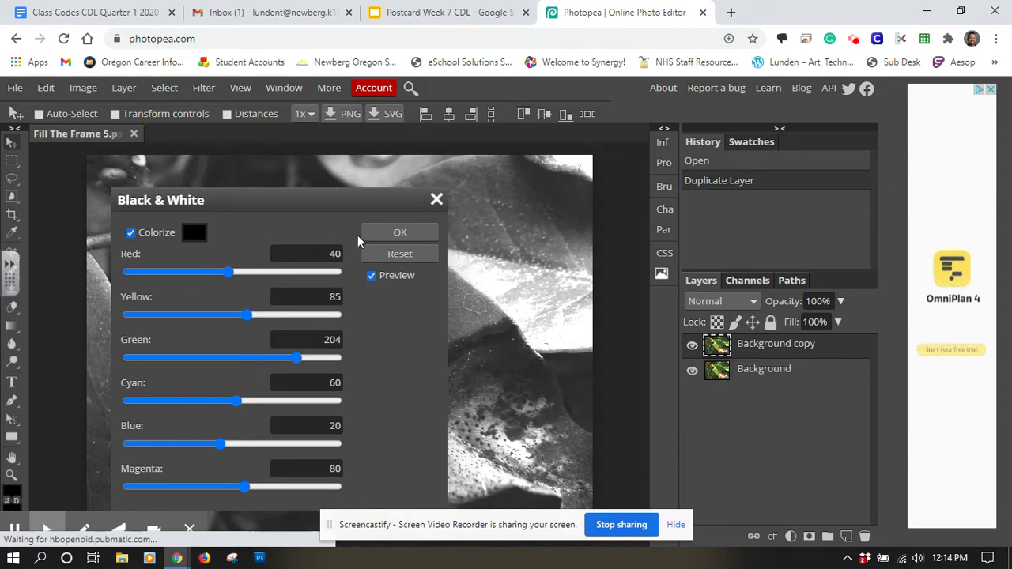
pyautogui.click(416, 237)
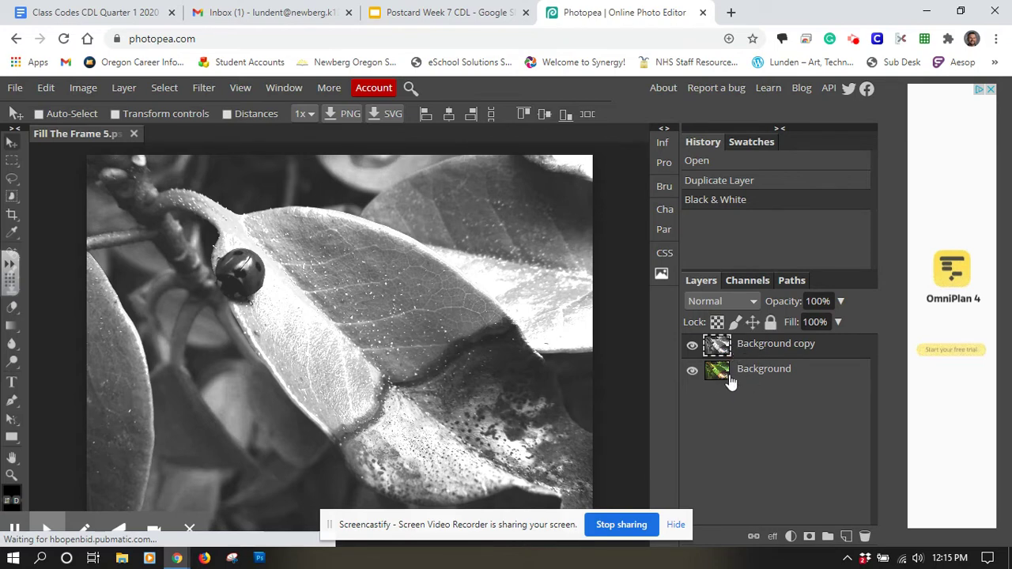
pyautogui.click(692, 349)
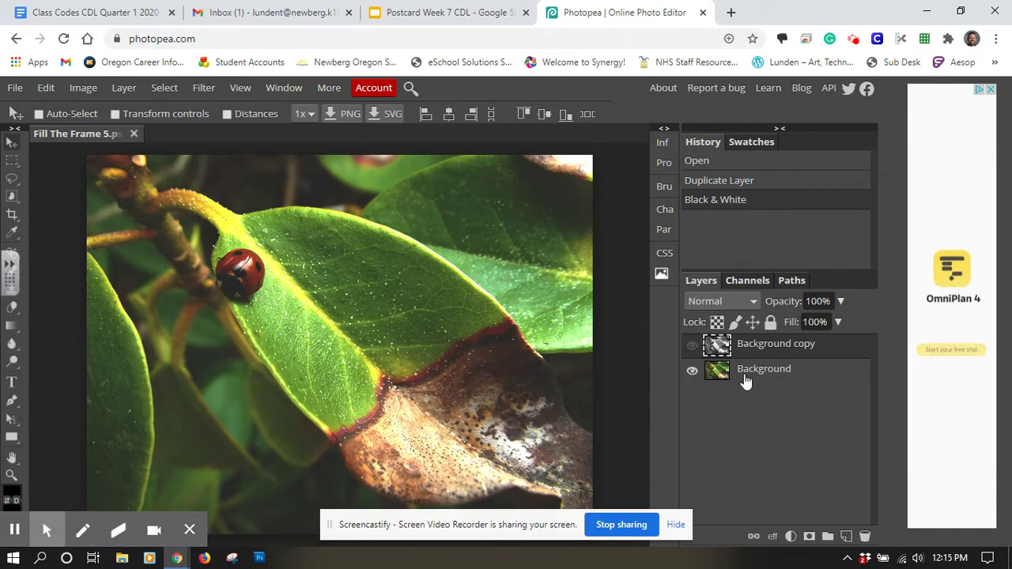
pyautogui.click(693, 347)
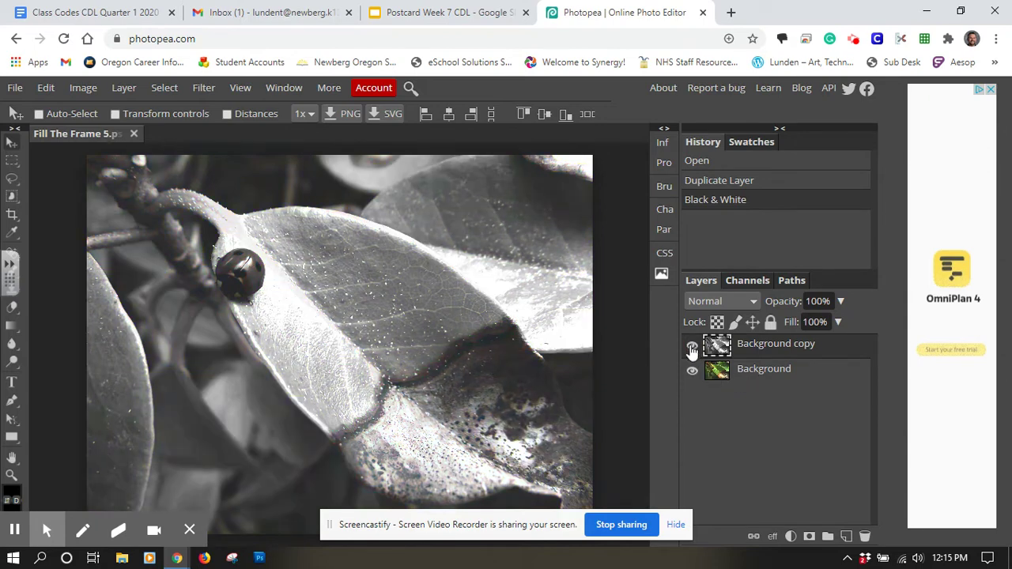
# Add a raster mask to Background copy and restore Chrome to a smaller window.
pyautogui.click(809, 537)
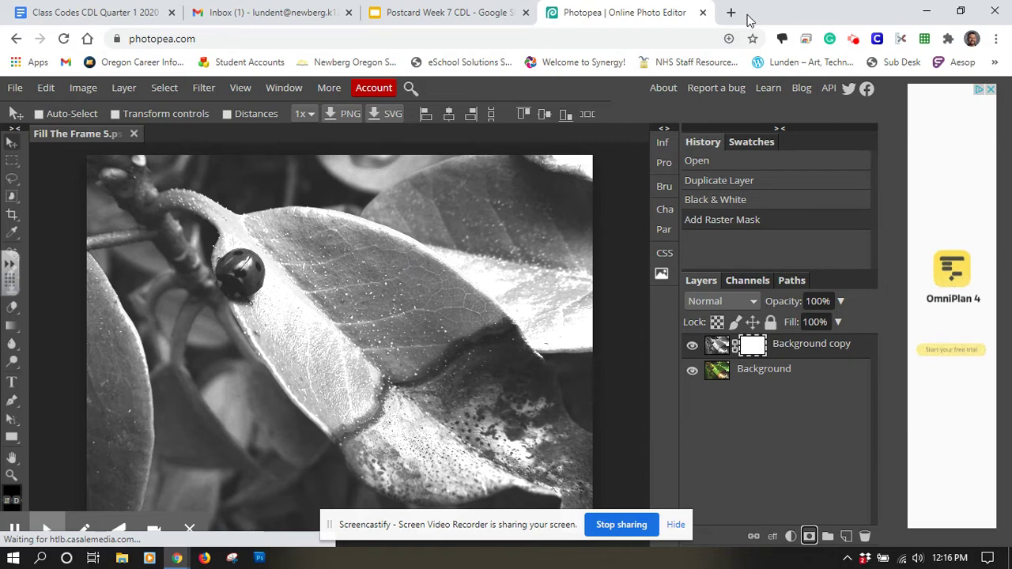
pyautogui.doubleClick(774, 15)
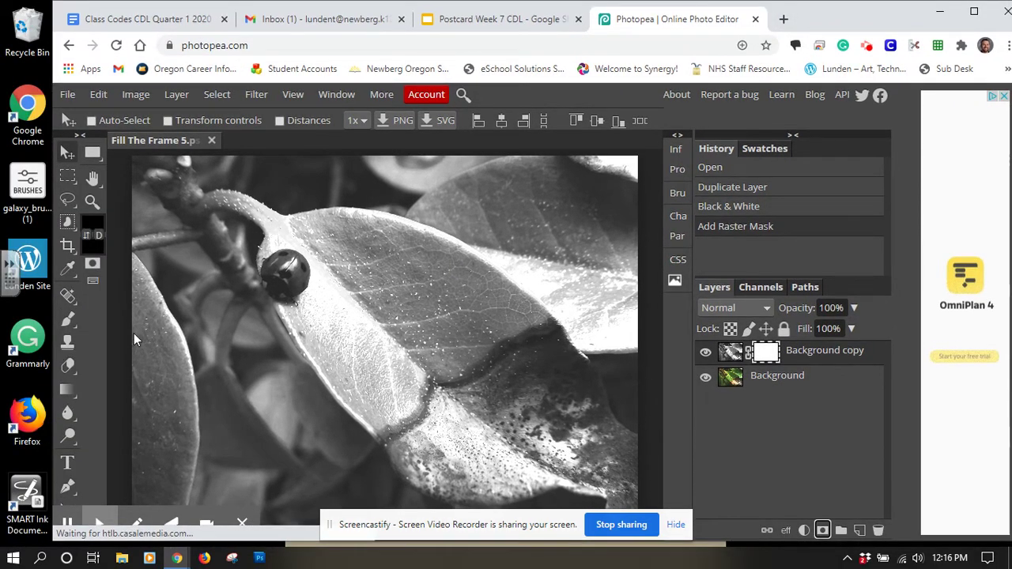
# Select the Brush tool with black 000000 as foreground colour, then maximize Chrome.
pyautogui.click(68, 326)
pyautogui.click(69, 327)
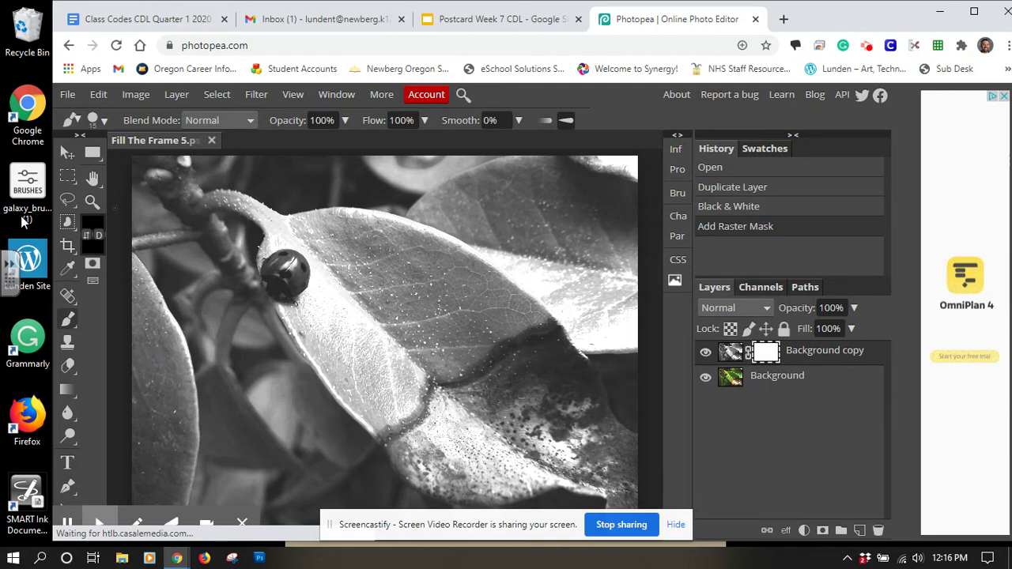
pyautogui.click(91, 229)
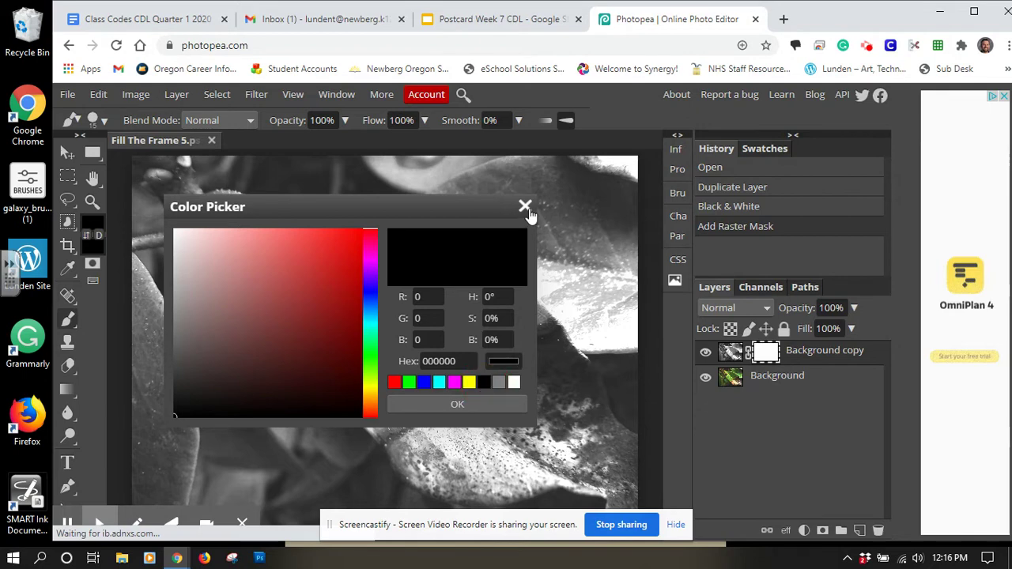
pyautogui.click(491, 403)
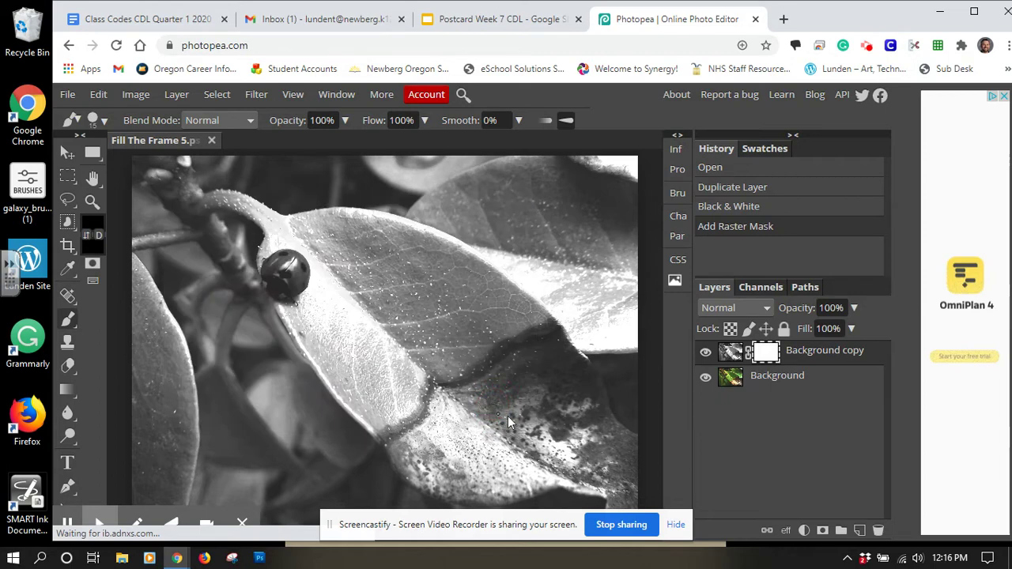
pyautogui.click(974, 11)
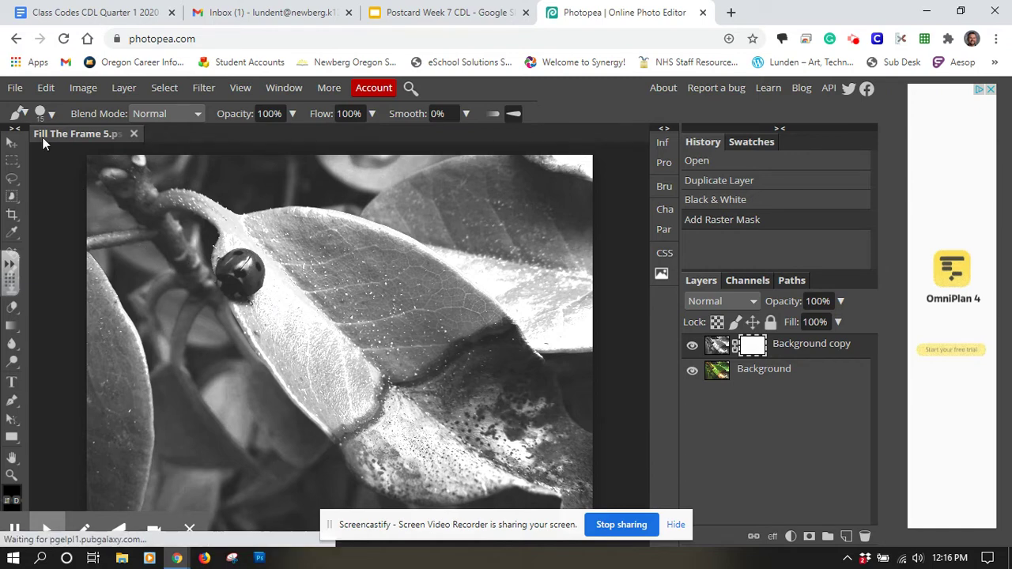
# Set the brush size to 375 px and paint a hard black patch on the leaf.
pyautogui.click(51, 113)
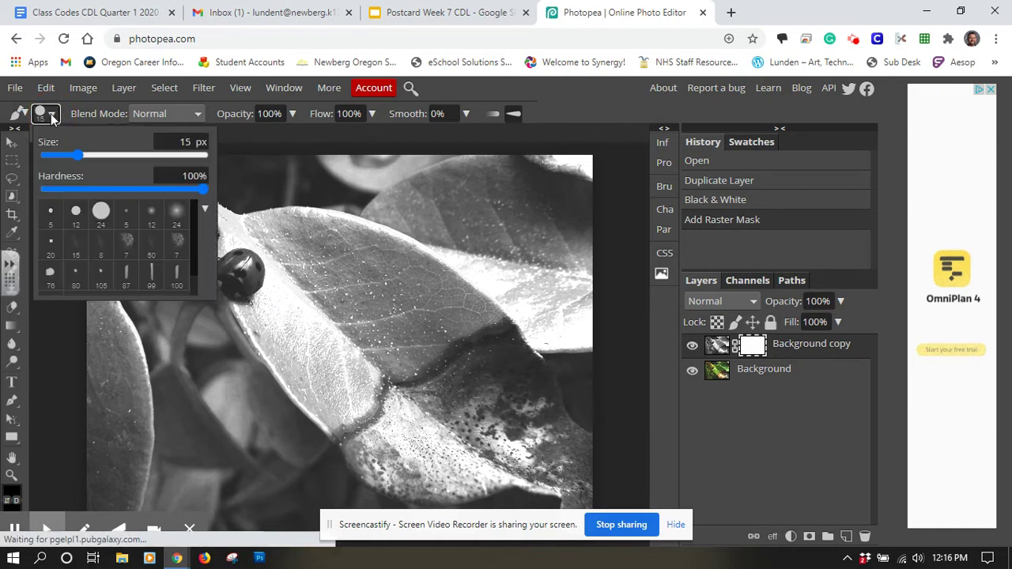
pyautogui.moveTo(79, 155); pyautogui.dragTo(156, 156)
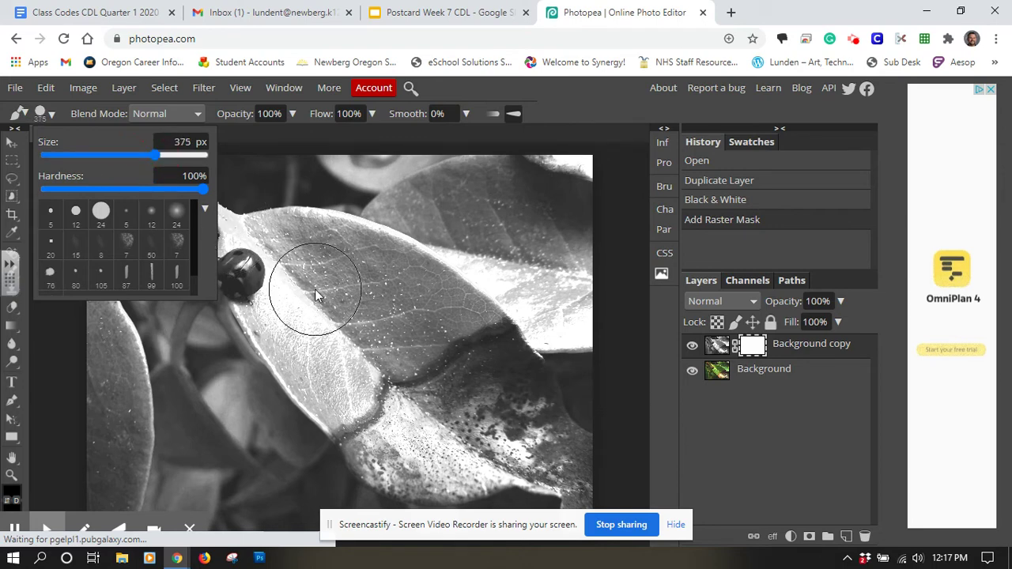
pyautogui.moveTo(154, 155); pyautogui.dragTo(162, 157)
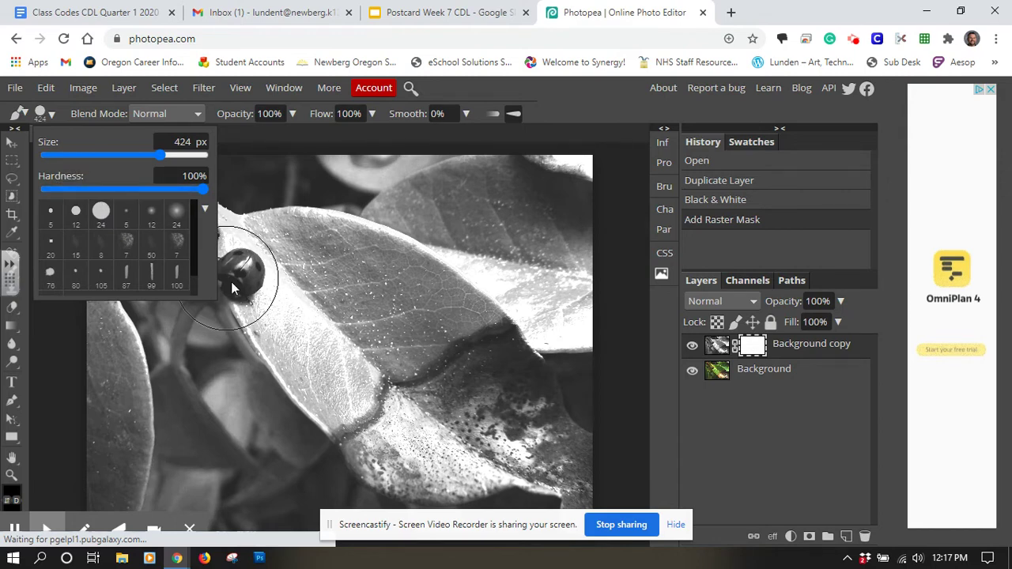
pyautogui.click(339, 301)
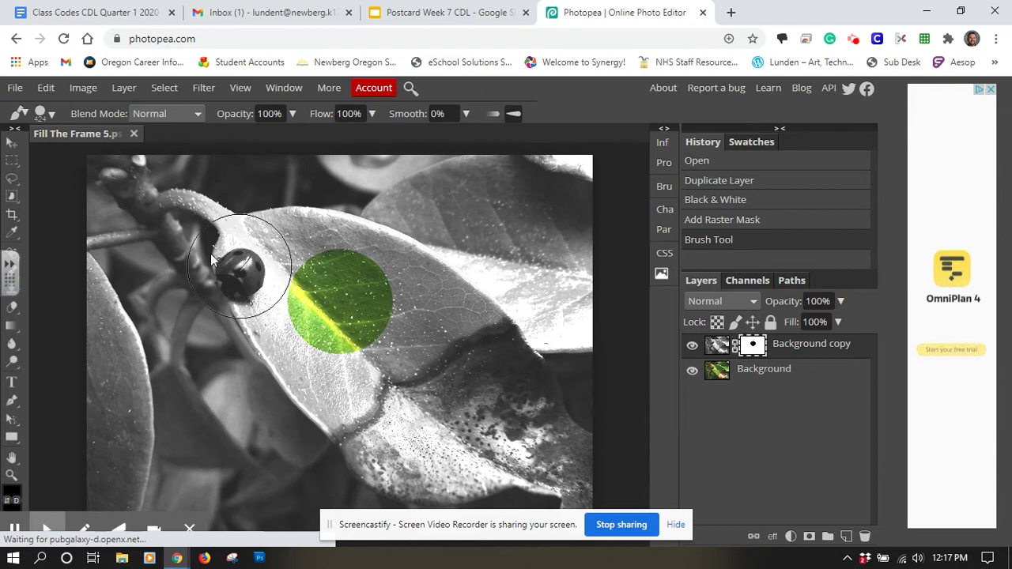
# Undo the hard circle, soften brush hardness to about 14%, and repaint the leaf.
pyautogui.click(49, 89)
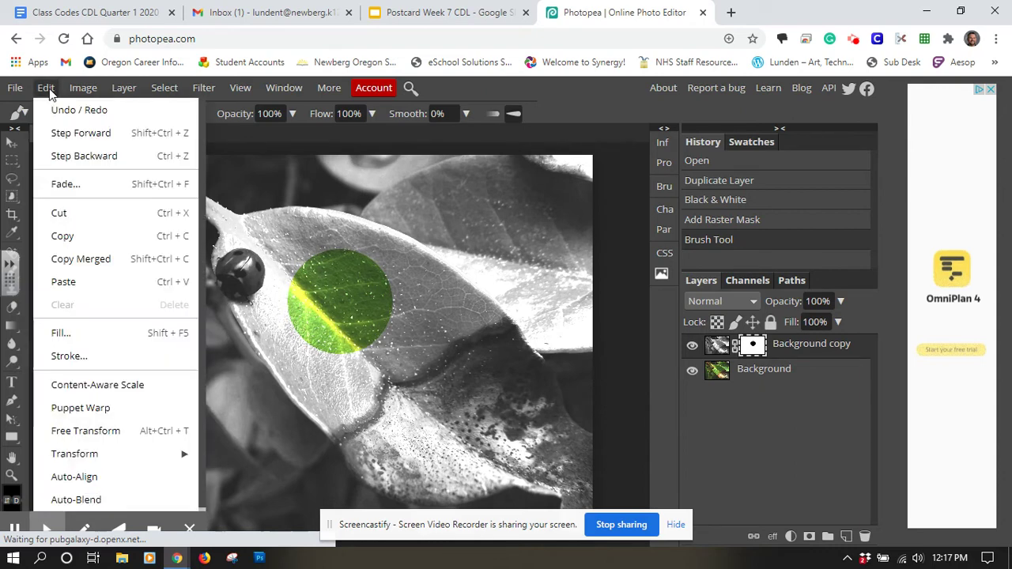
pyautogui.click(71, 158)
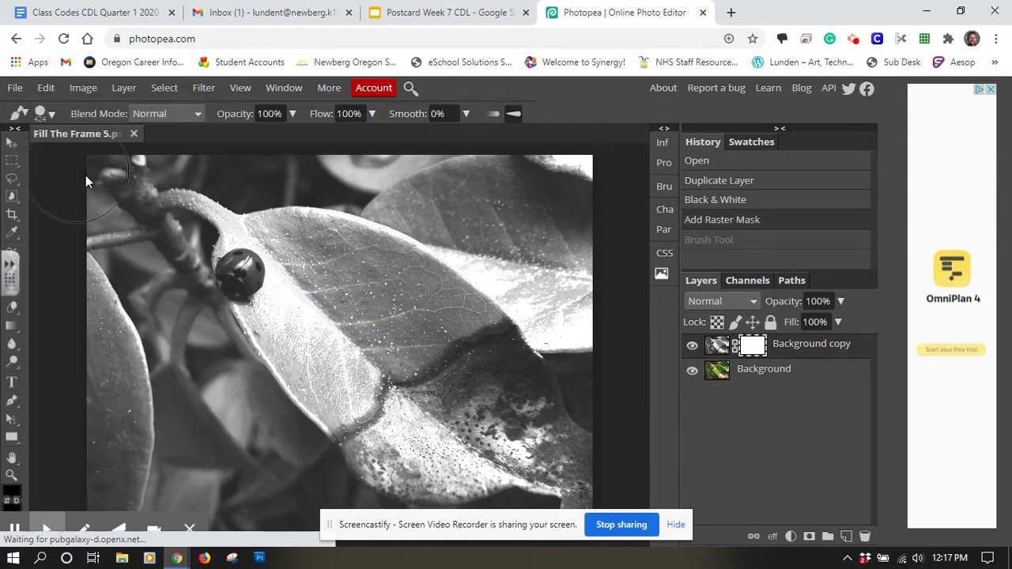
pyautogui.click(52, 116)
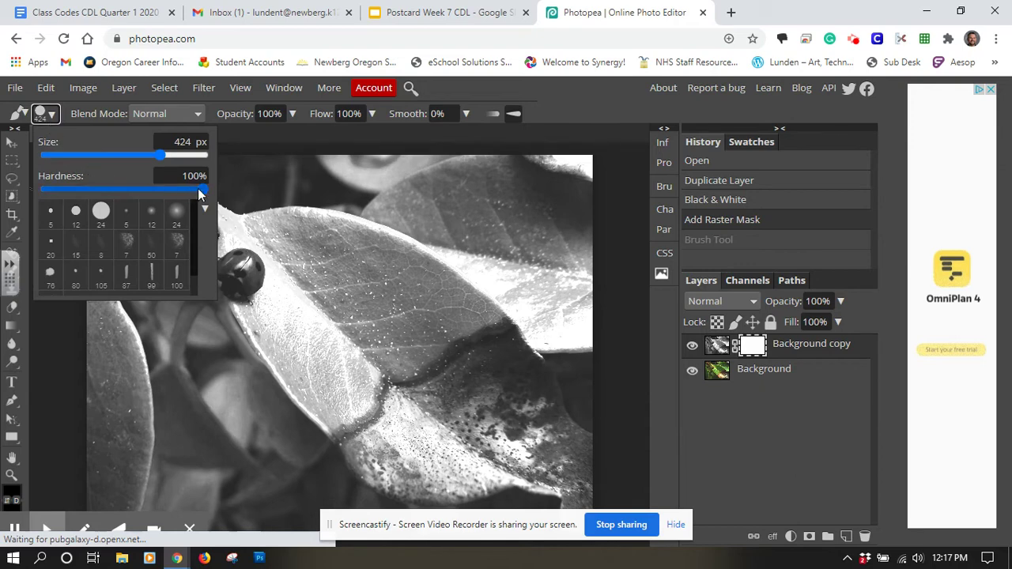
pyautogui.moveTo(204, 194); pyautogui.dragTo(63, 190)
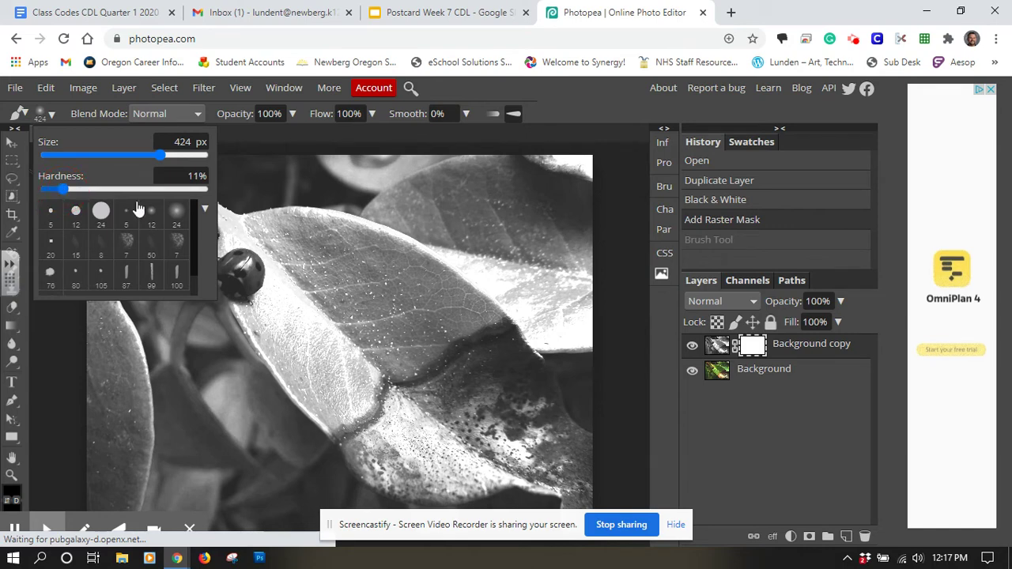
pyautogui.click(282, 134)
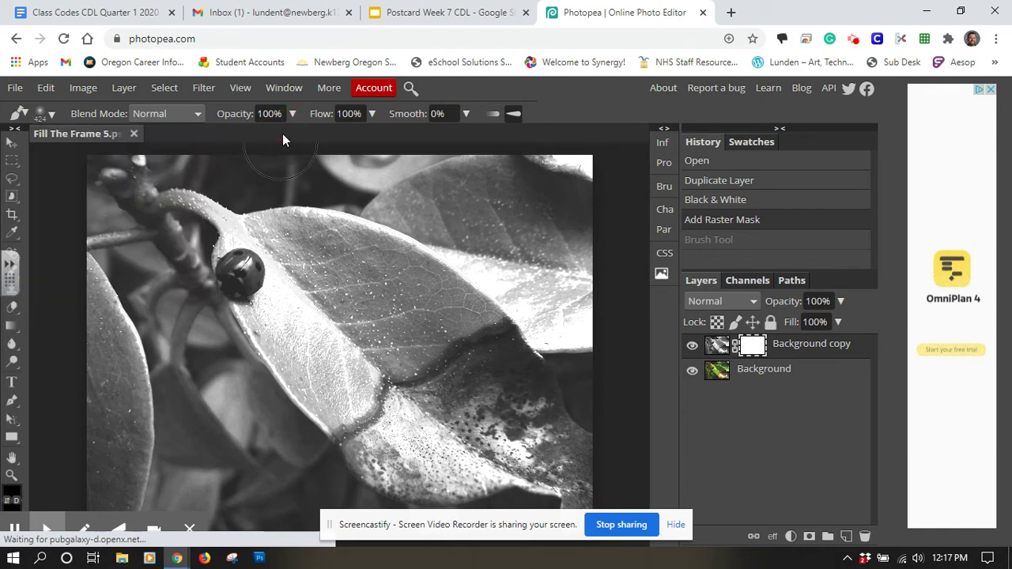
pyautogui.click(338, 306)
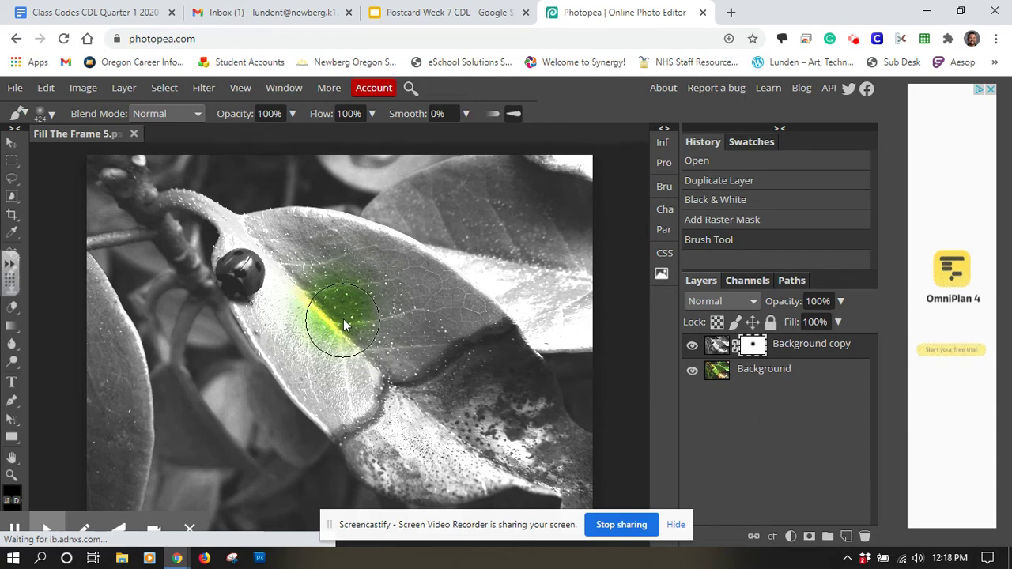
# With 30% hardness and 316 px size, reveal the red ladybug and green midrib.
pyautogui.click(52, 114)
pyautogui.moveTo(66, 186); pyautogui.dragTo(93, 188)
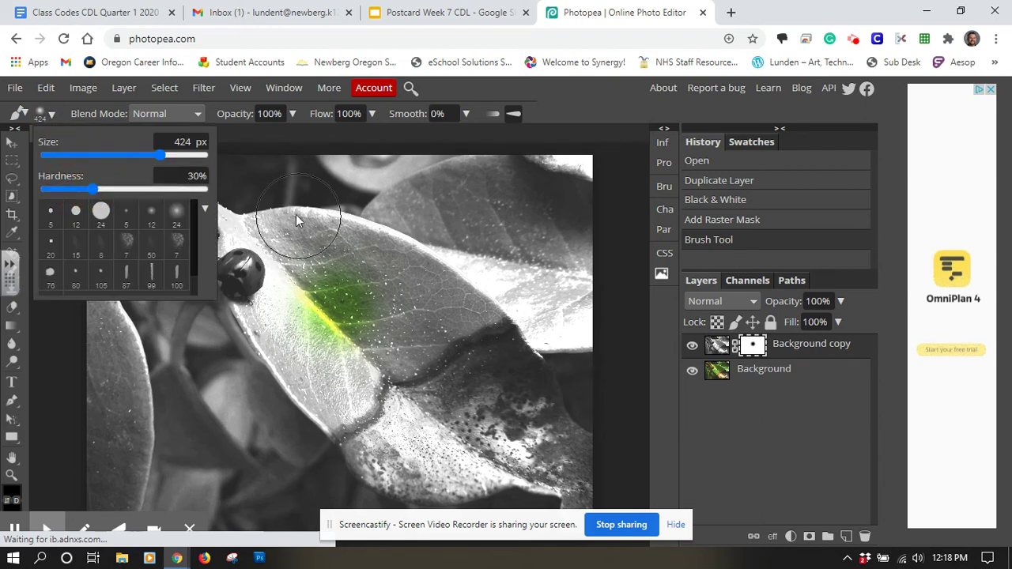
pyautogui.moveTo(163, 153); pyautogui.dragTo(148, 154)
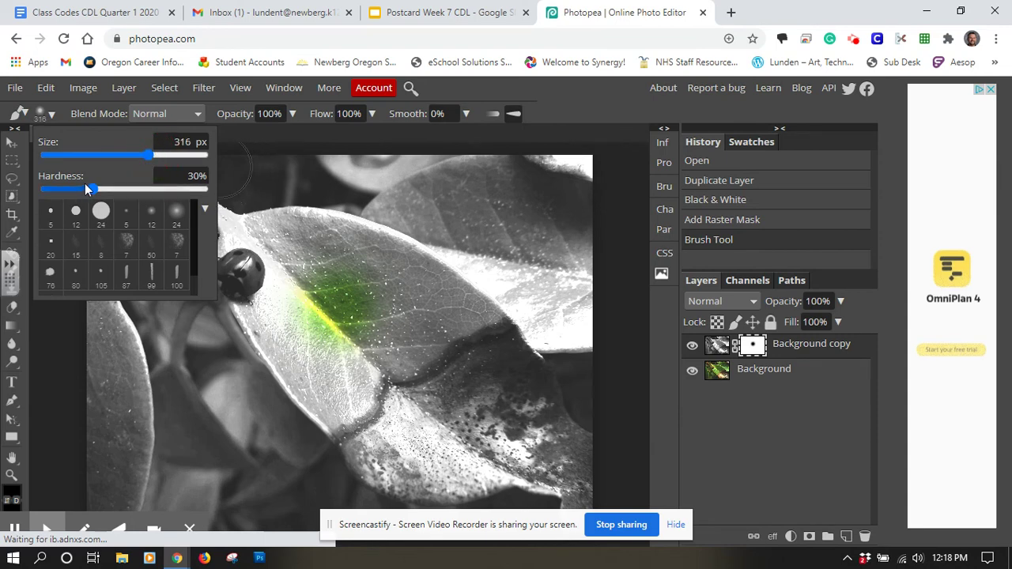
pyautogui.click(353, 298)
pyautogui.click(306, 289)
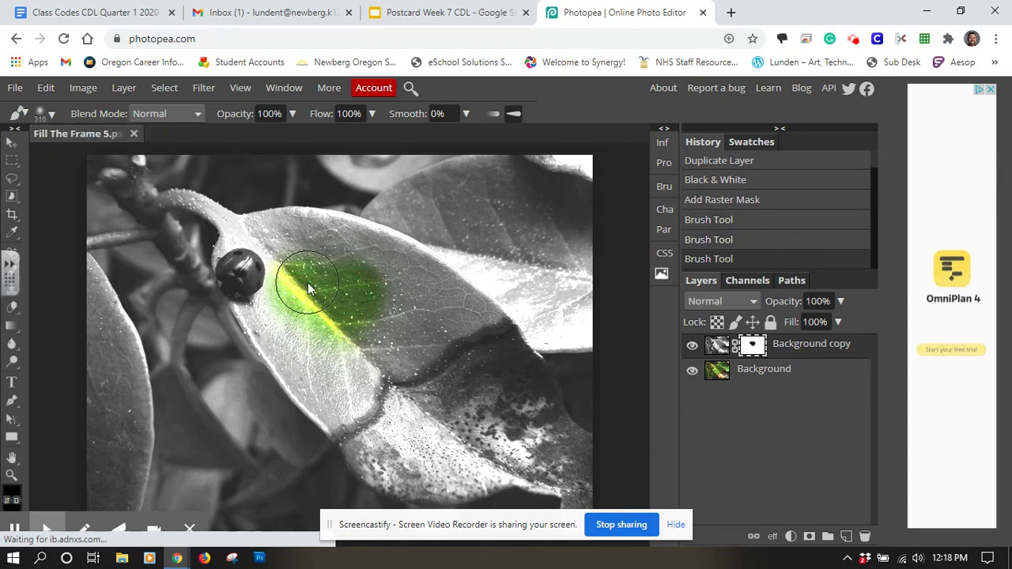
pyautogui.click(254, 274)
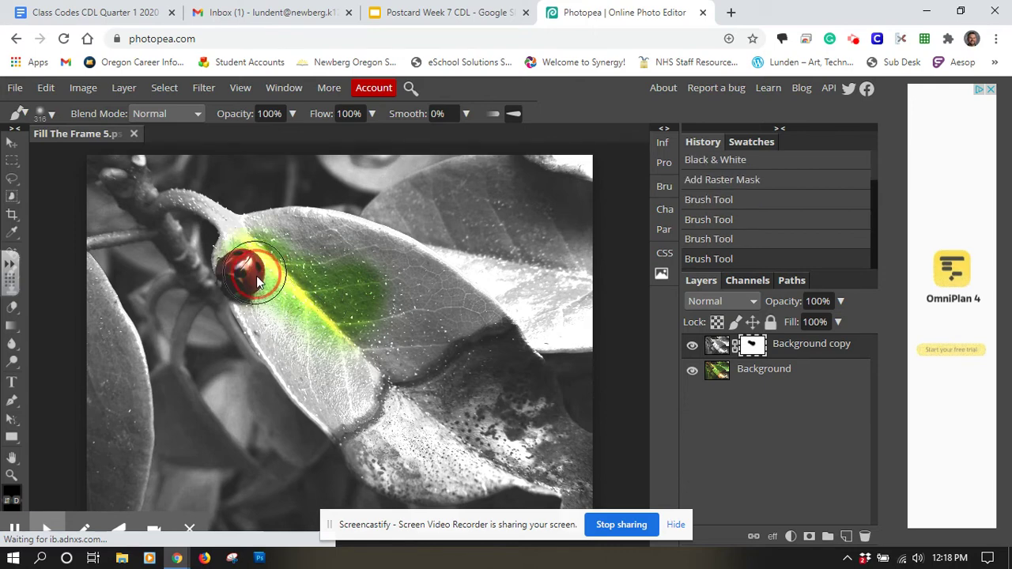
pyautogui.moveTo(258, 283); pyautogui.dragTo(378, 381)
# Extend the green toward the upper right, zoom in on the ladybug, and reselect the Brush.
pyautogui.moveTo(425, 355)
pyautogui.mouseDown()
pyautogui.moveTo(429, 333)
pyautogui.moveTo(461, 320)
pyautogui.moveTo(390, 333)
pyautogui.mouseUp()
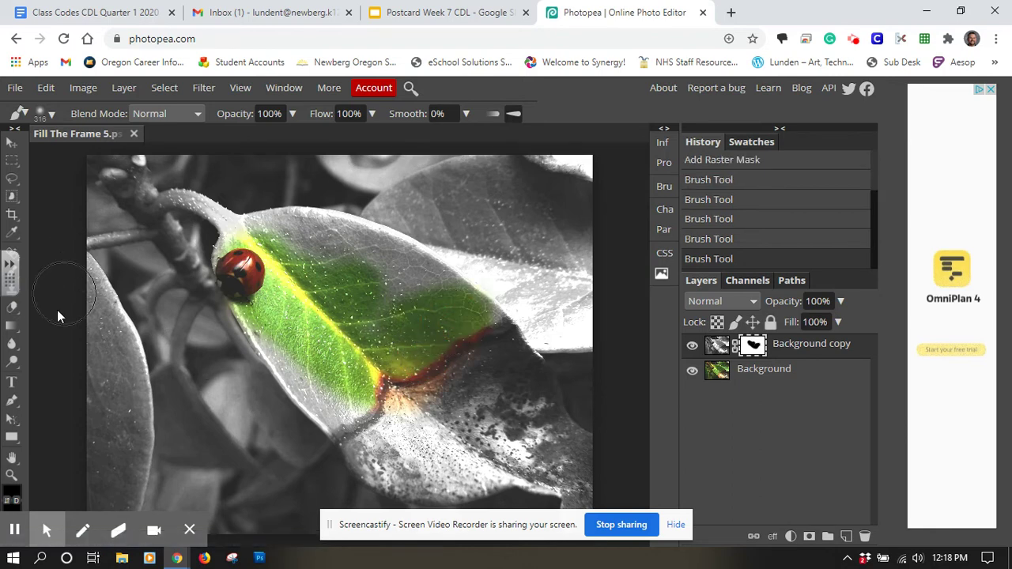
pyautogui.click(12, 475)
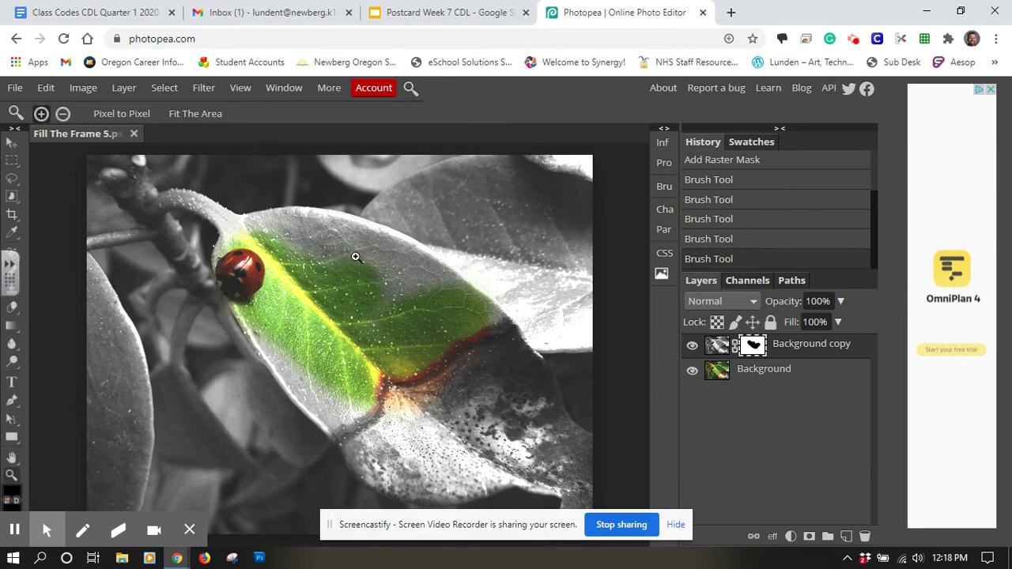
pyautogui.click(273, 251)
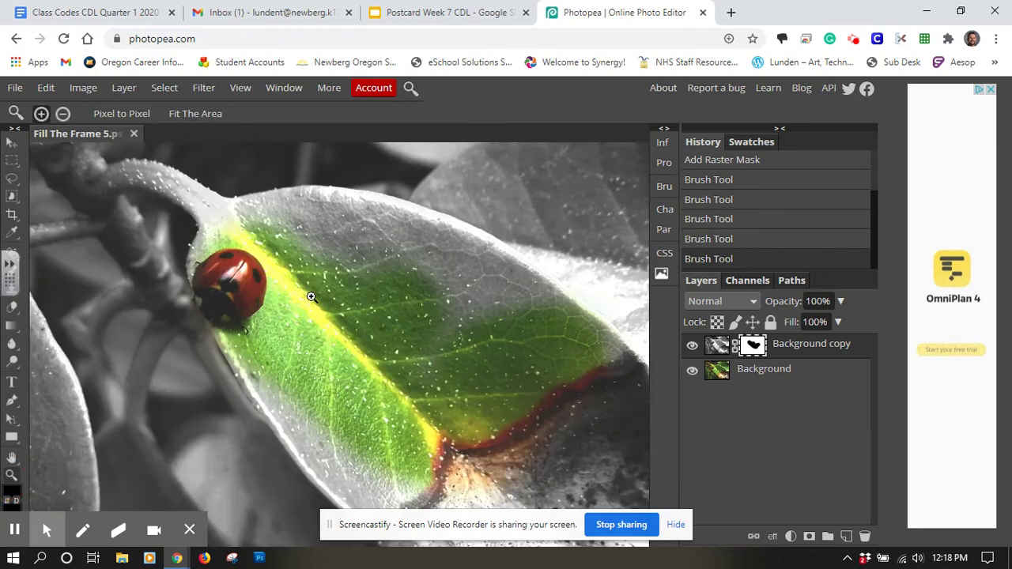
pyautogui.scroll(2, 311, 298)
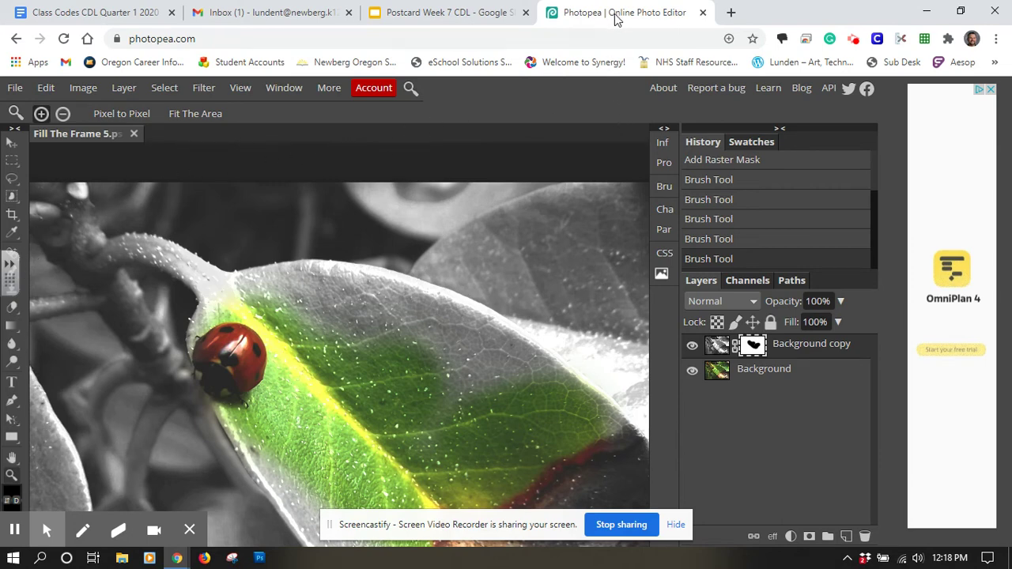
pyautogui.doubleClick(788, 18)
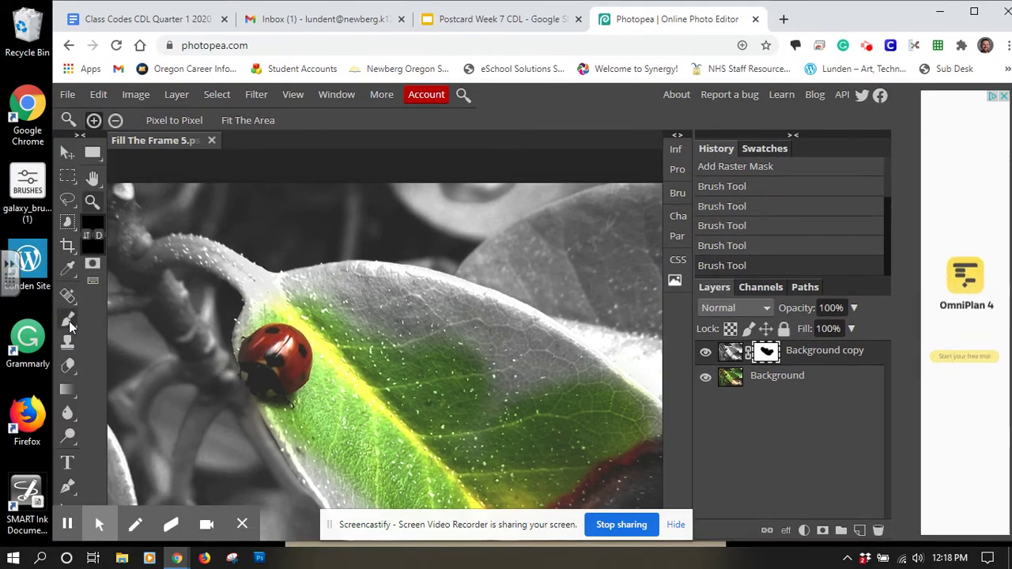
pyautogui.click(69, 321)
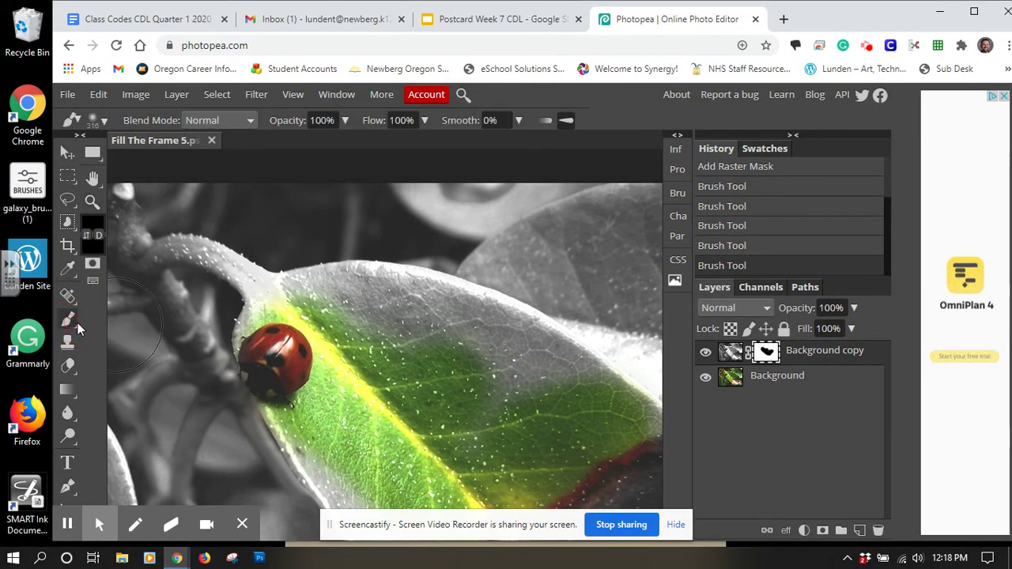
pyautogui.doubleClick(852, 26)
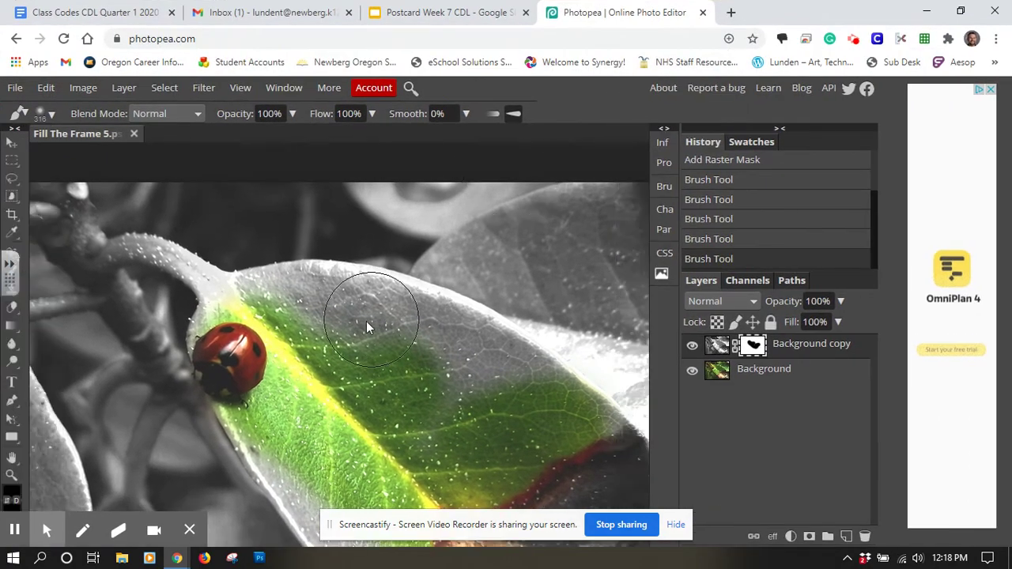
# Paint green across the upper leaf onto the top-right leaf, keeping the strokes without undoing.
pyautogui.click(330, 321)
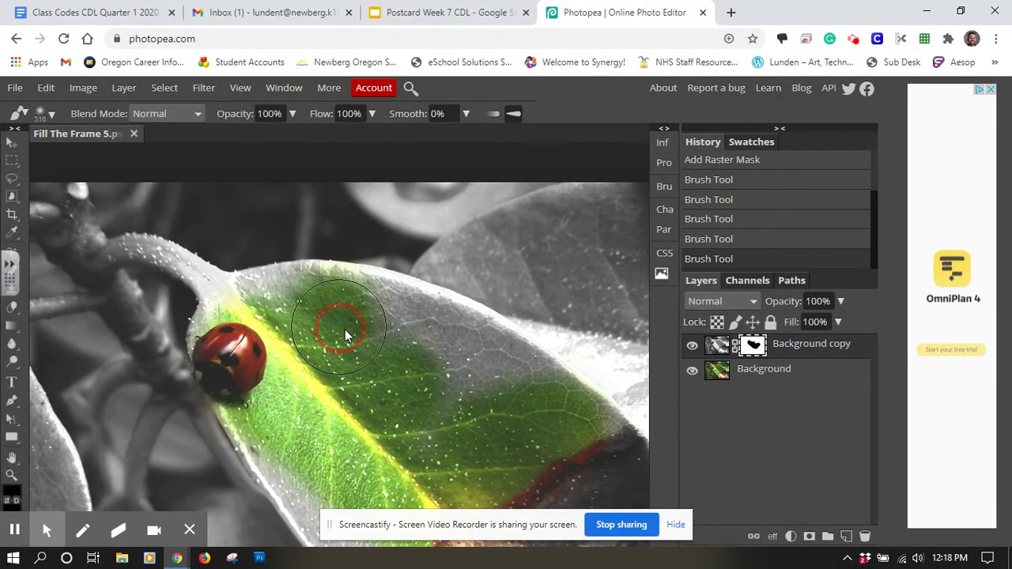
pyautogui.moveTo(345, 329)
pyautogui.mouseDown()
pyautogui.moveTo(380, 338)
pyautogui.moveTo(475, 271)
pyautogui.moveTo(524, 256)
pyautogui.moveTo(489, 315)
pyautogui.moveTo(472, 321)
pyautogui.mouseUp()
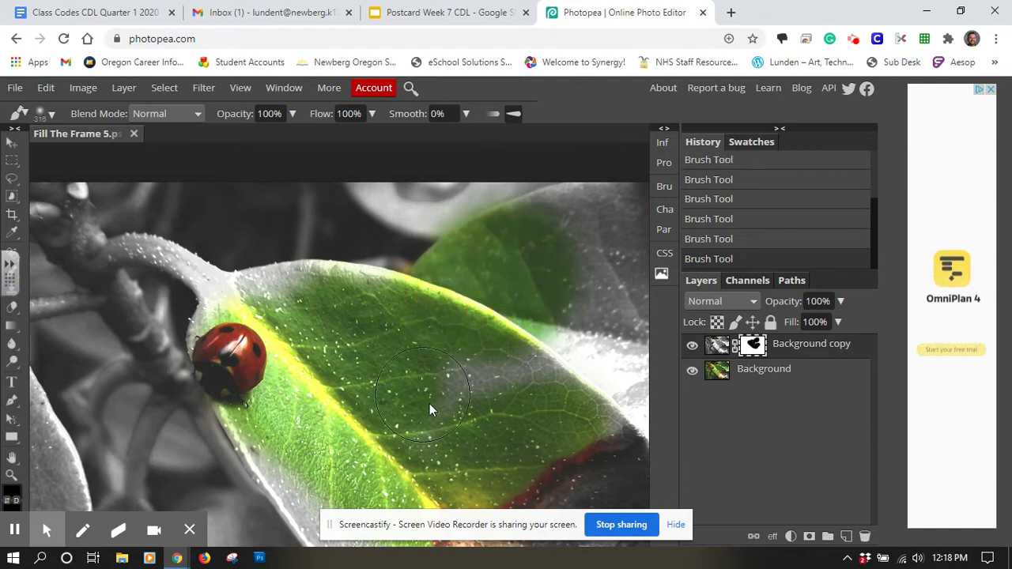
pyautogui.click(45, 90)
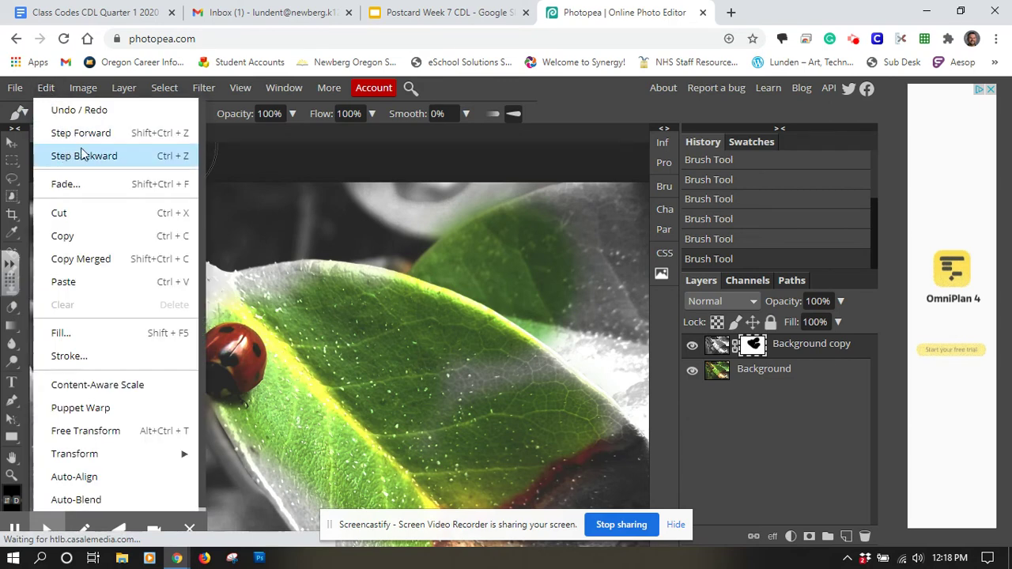
pyautogui.click(394, 347)
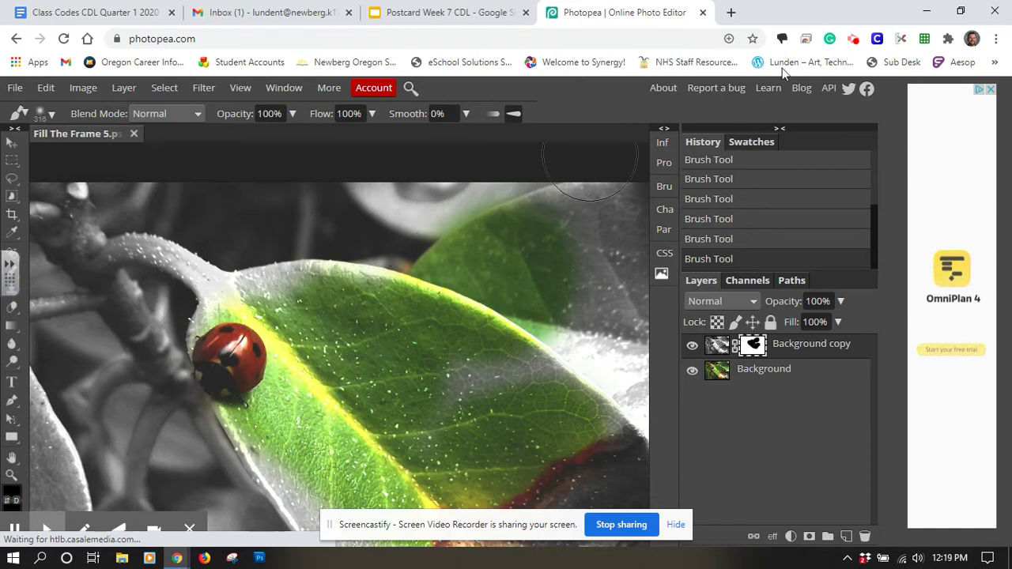
pyautogui.moveTo(797, 20); pyautogui.dragTo(837, 25)
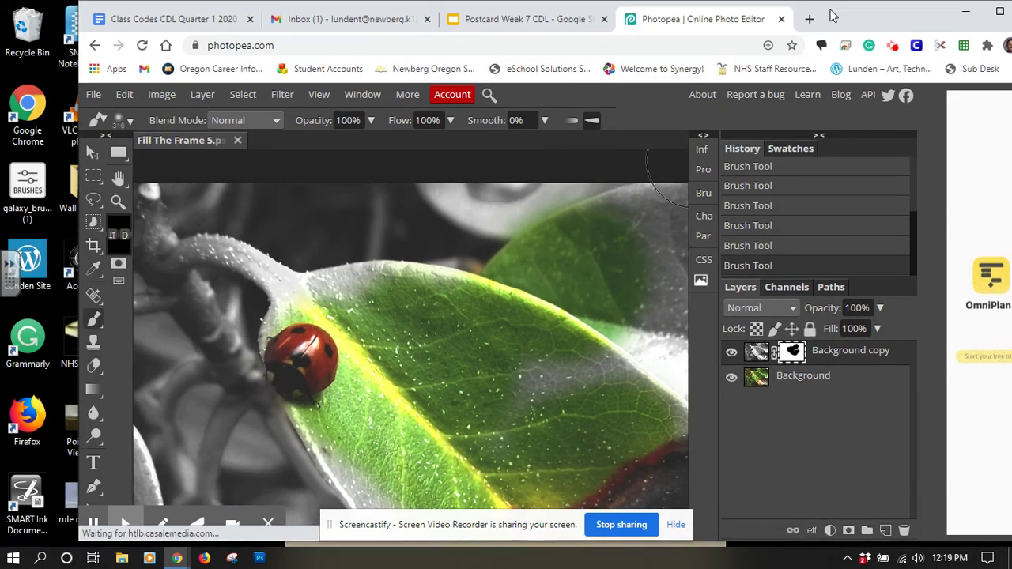
# Set the foreground painting colour to white.
pyautogui.click(118, 228)
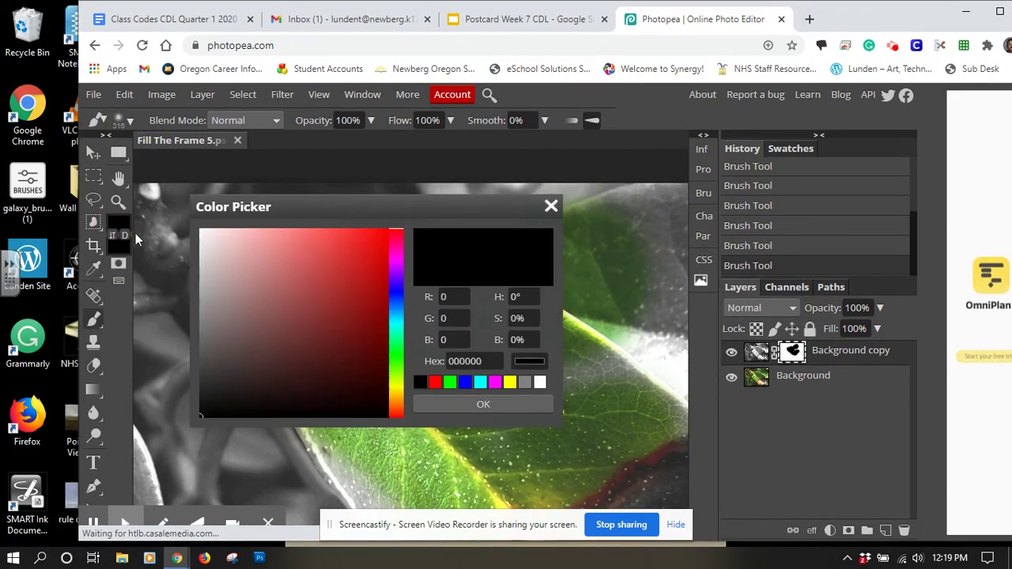
pyautogui.click(539, 383)
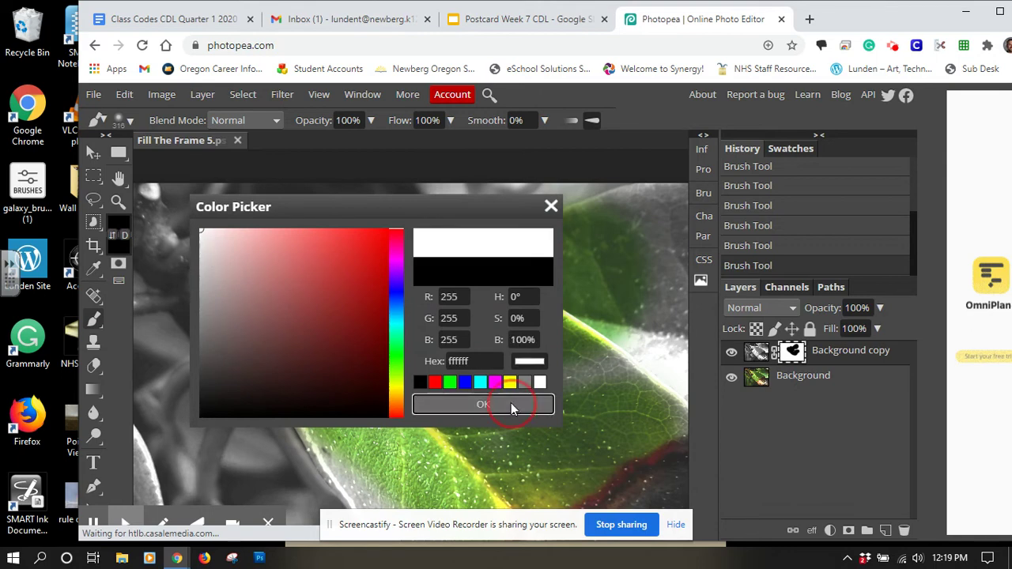
pyautogui.click(510, 402)
# Try a colour stroke on the upper-right leaf, then undo it so the leaf stays grey.
pyautogui.moveTo(531, 383)
pyautogui.mouseDown()
pyautogui.moveTo(587, 247)
pyautogui.moveTo(628, 295)
pyautogui.moveTo(625, 283)
pyautogui.mouseUp()
pyautogui.hotkey('ctrl', 'z')
pyautogui.hotkey('ctrl', 'z')
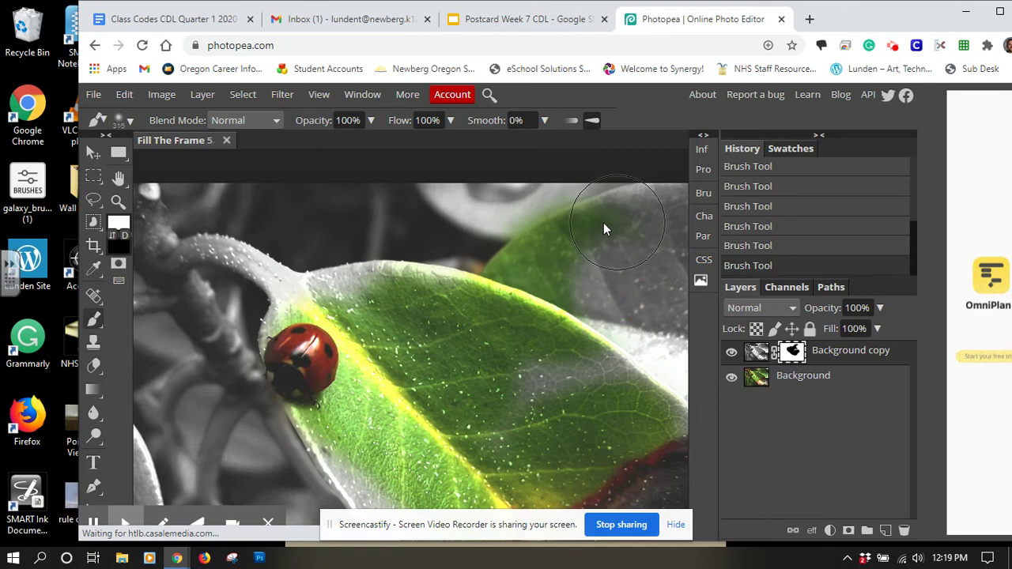
pyautogui.moveTo(569, 220)
pyautogui.mouseDown()
pyautogui.moveTo(499, 236)
pyautogui.moveTo(598, 272)
pyautogui.mouseUp()
pyautogui.click(499, 230)
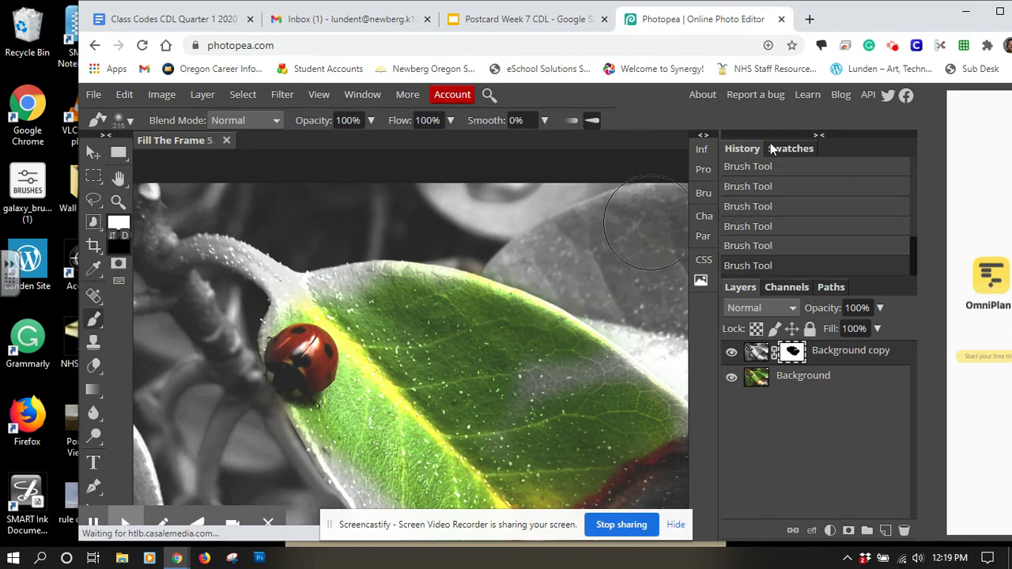
pyautogui.moveTo(869, 22)
pyautogui.mouseDown()
pyautogui.moveTo(854, 23)
pyautogui.moveTo(837, 2)
pyautogui.mouseUp()
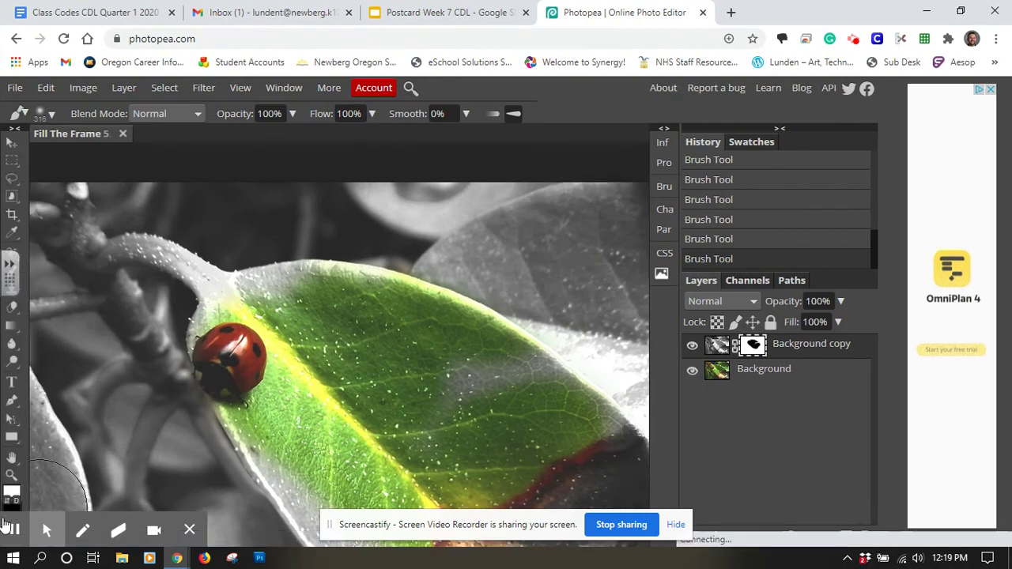
pyautogui.moveTo(28, 474)
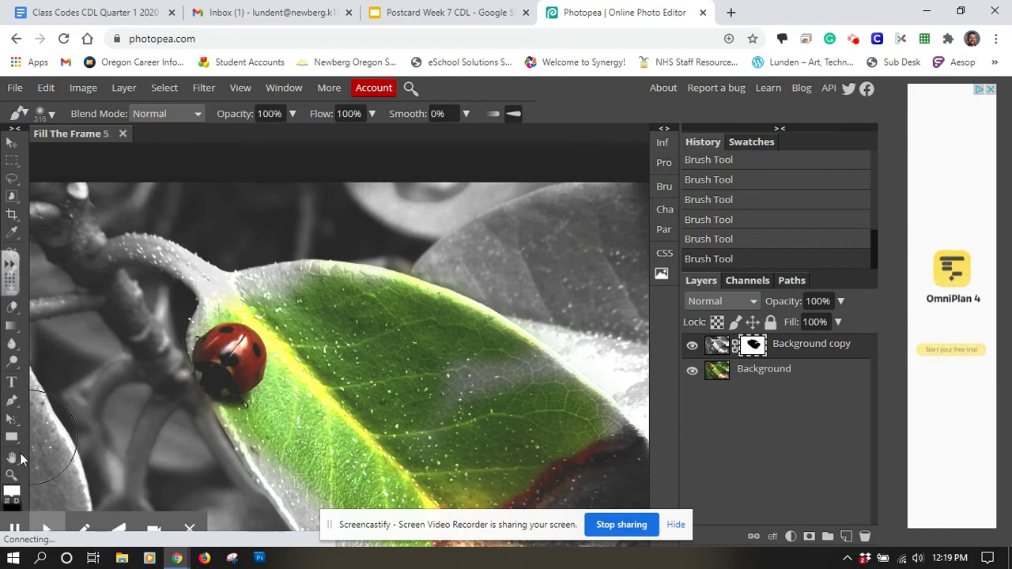
# Switch the painting colour to black and paint the mask along the leaf edge beside the ladybug.
pyautogui.click(12, 494)
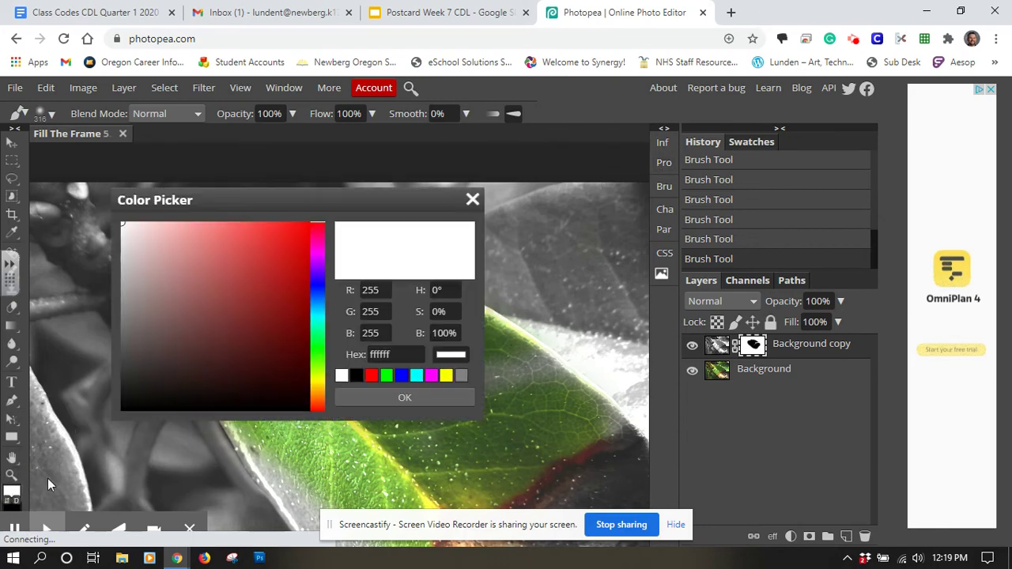
pyautogui.click(357, 378)
pyautogui.click(391, 397)
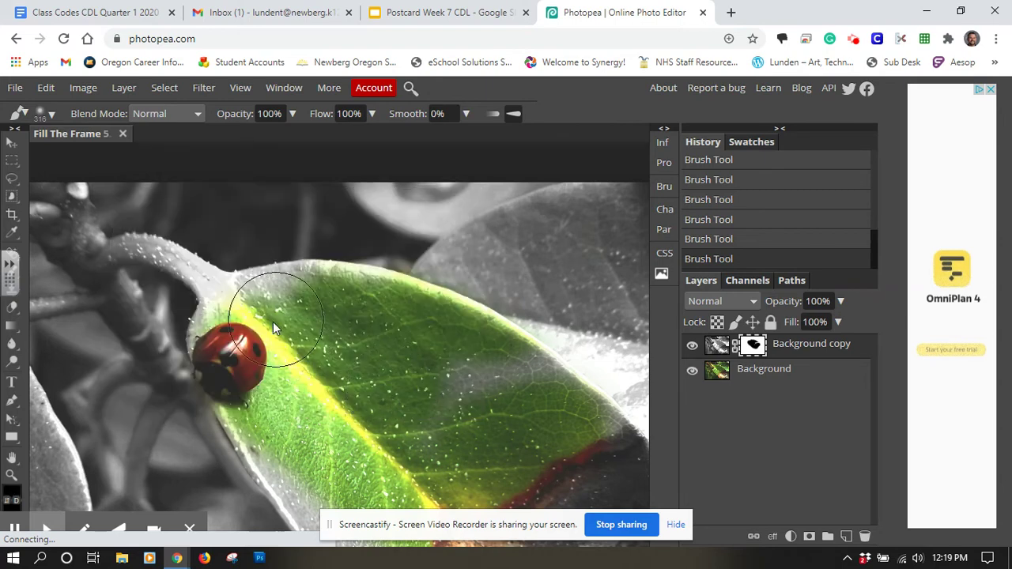
pyautogui.moveTo(252, 327); pyautogui.dragTo(262, 321)
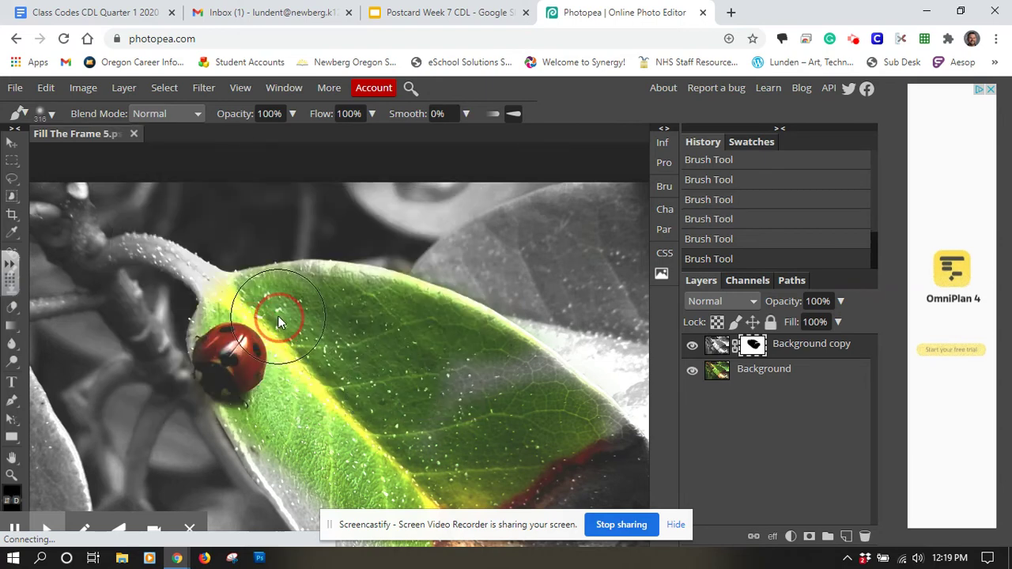
# Shrink the brush to 90 then 80 and restore yellow-green along the stem and leaf's top edge.
pyautogui.press('[')
pyautogui.press('[')
pyautogui.press('[')
pyautogui.press('[')
pyautogui.press('[')
pyautogui.press('[')
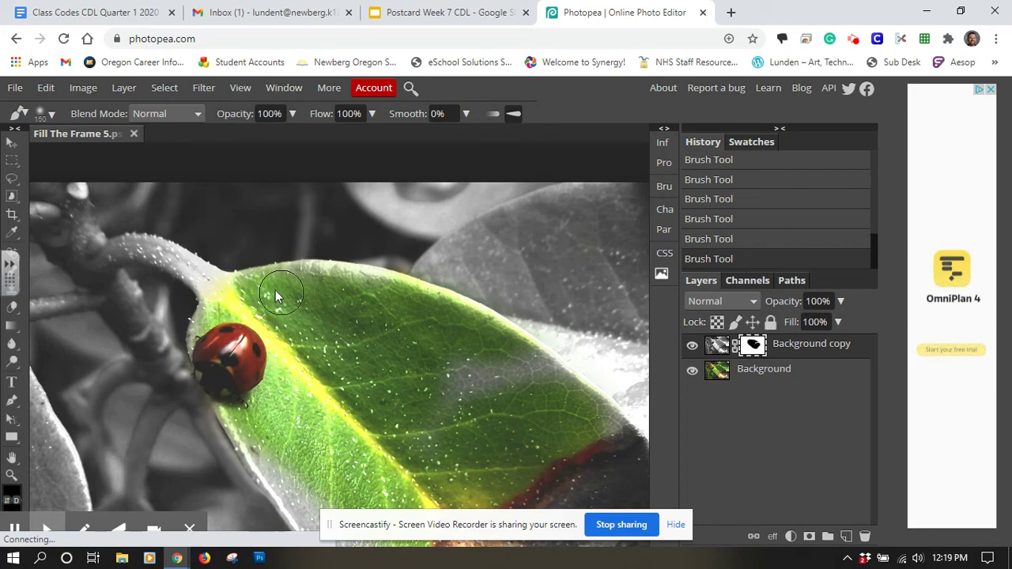
pyautogui.press('[')
pyautogui.press('[')
pyautogui.press('[')
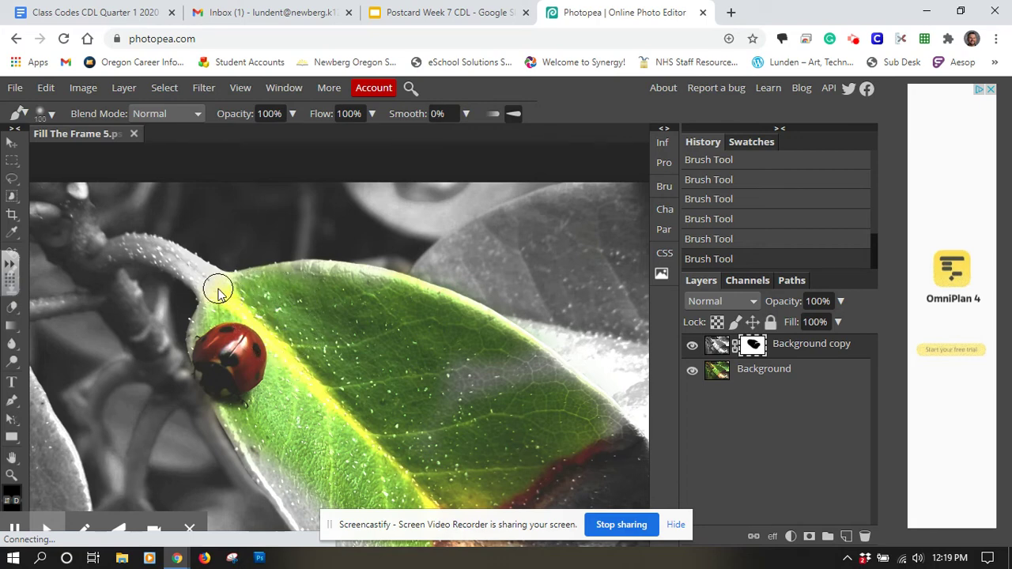
pyautogui.press('[')
pyautogui.moveTo(219, 291)
pyautogui.mouseDown()
pyautogui.moveTo(169, 254)
pyautogui.moveTo(114, 251)
pyautogui.mouseUp()
pyautogui.press('[')
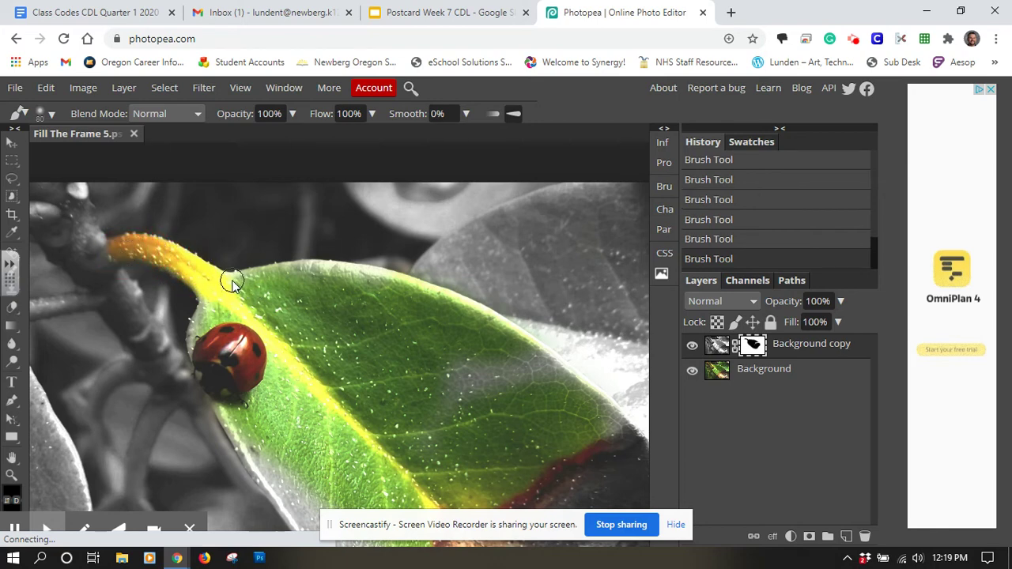
pyautogui.moveTo(237, 284)
pyautogui.mouseDown()
pyautogui.moveTo(305, 273)
pyautogui.moveTo(384, 285)
pyautogui.moveTo(439, 315)
pyautogui.moveTo(471, 341)
pyautogui.moveTo(427, 404)
pyautogui.mouseUp()
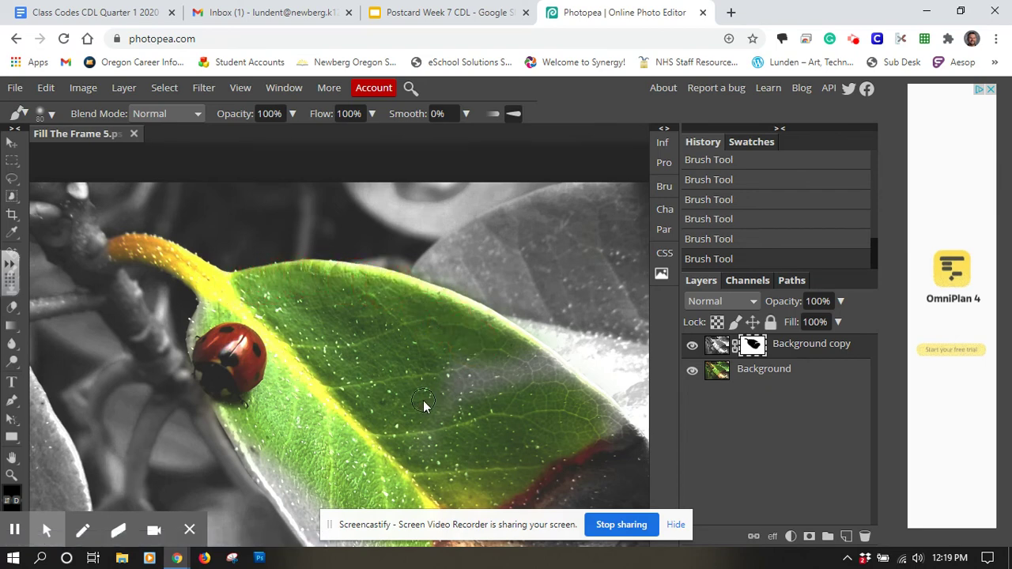
pyautogui.scroll(-2, 423, 400)
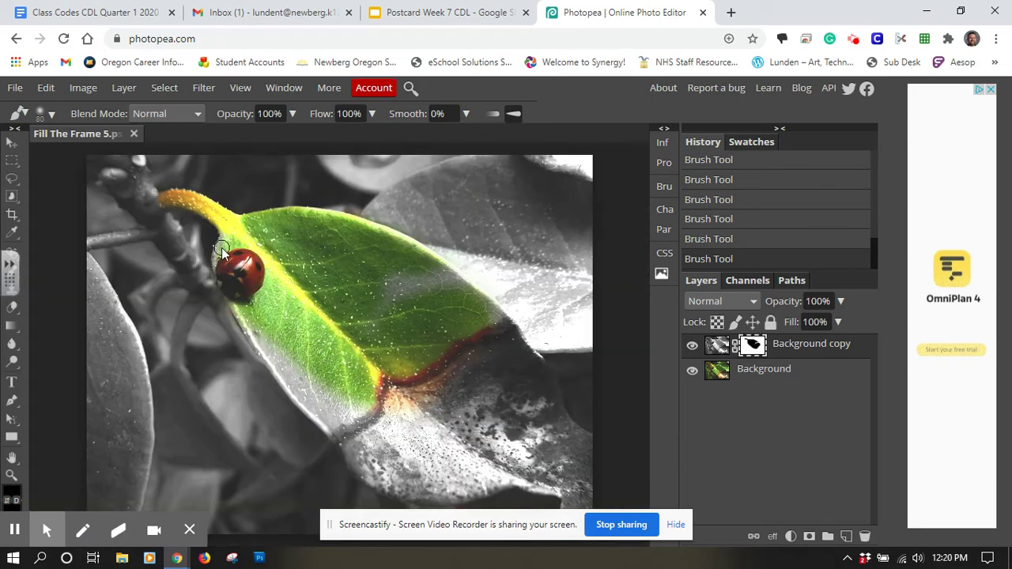
# Paint green in at the ladybug's left edge, then with a 125 brush across the leaf's right side.
pyautogui.moveTo(223, 253)
pyautogui.mouseDown()
pyautogui.moveTo(222, 277)
pyautogui.moveTo(253, 336)
pyautogui.moveTo(331, 426)
pyautogui.moveTo(341, 430)
pyautogui.moveTo(379, 406)
pyautogui.moveTo(341, 416)
pyautogui.mouseUp()
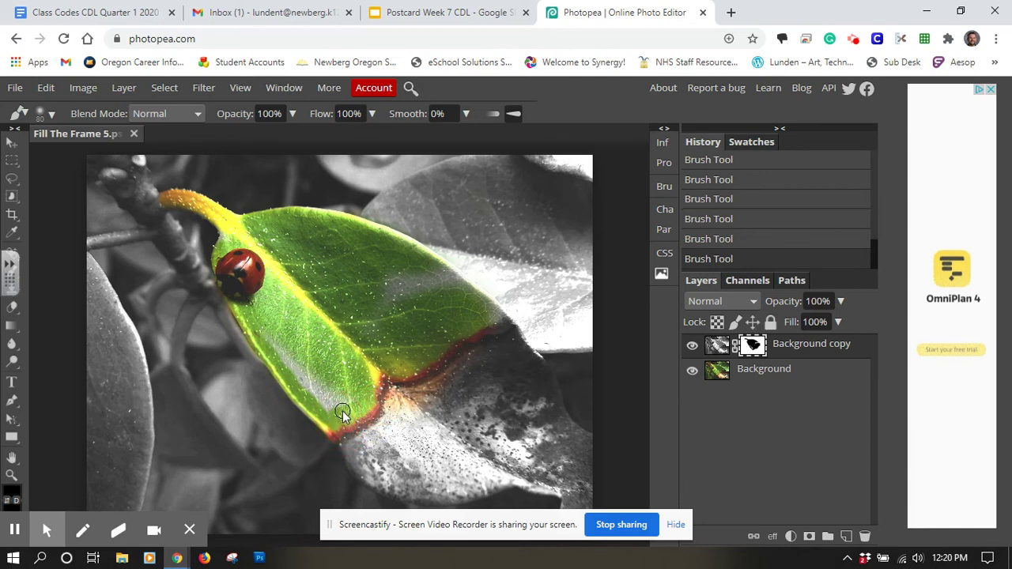
pyautogui.press(']')
pyautogui.press(']')
pyautogui.press(']')
pyautogui.press(']')
pyautogui.press(']')
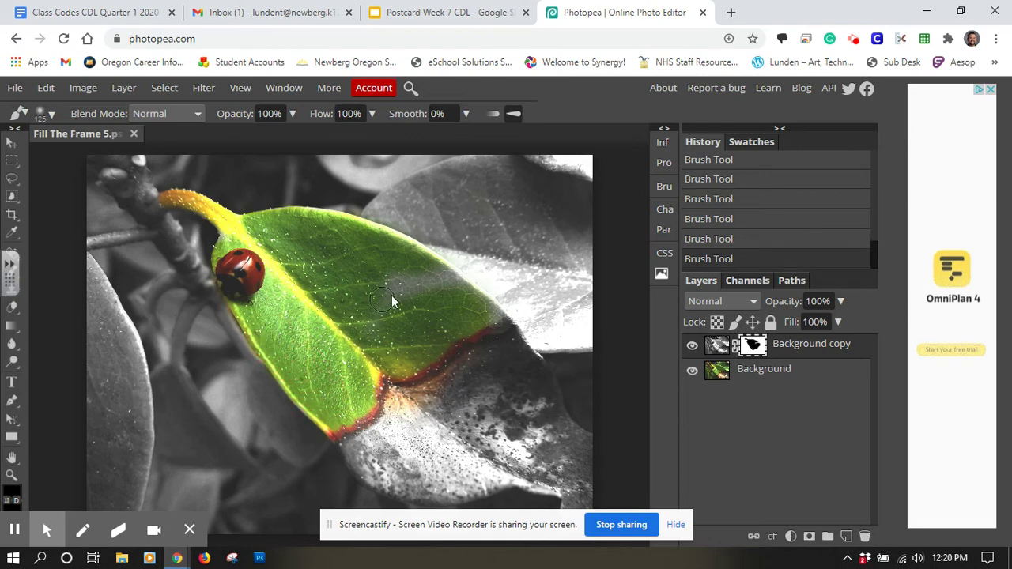
pyautogui.moveTo(388, 309)
pyautogui.mouseDown()
pyautogui.moveTo(401, 287)
pyautogui.moveTo(451, 285)
pyautogui.moveTo(498, 312)
pyautogui.moveTo(498, 328)
pyautogui.mouseUp()
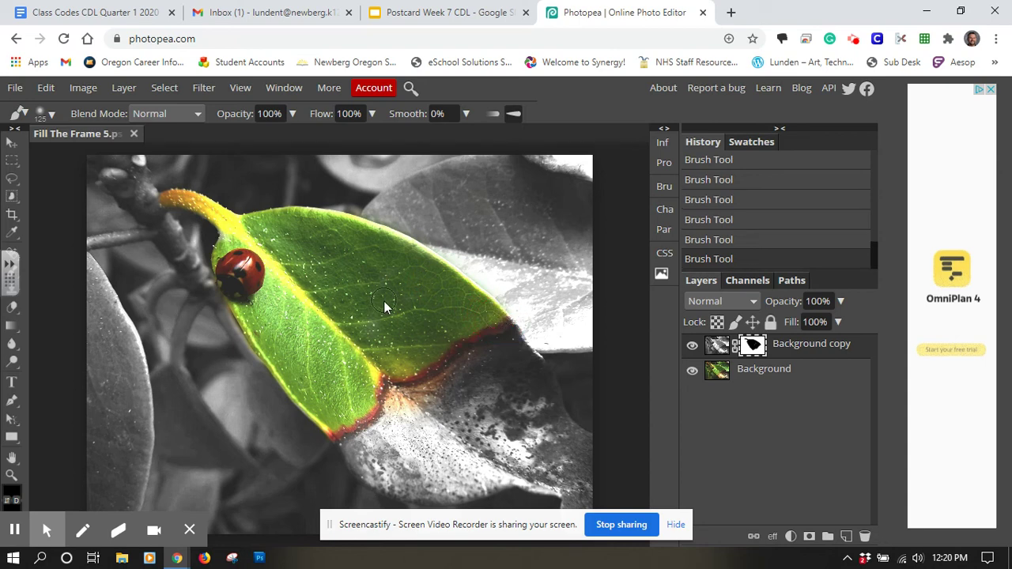
# Open the JPG export settings through File > Export as > JPG.
pyautogui.click(24, 90)
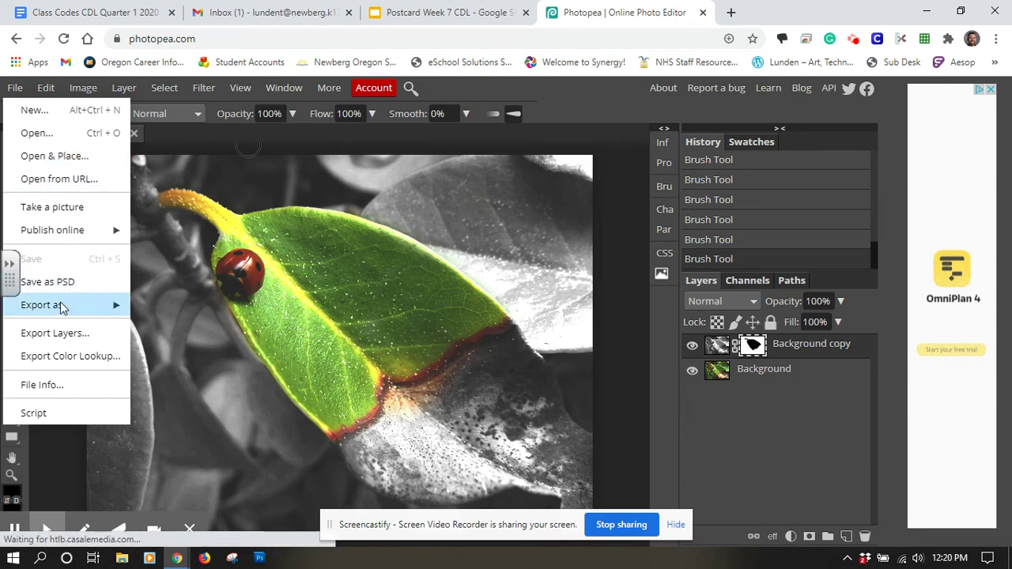
pyautogui.moveTo(59, 308)
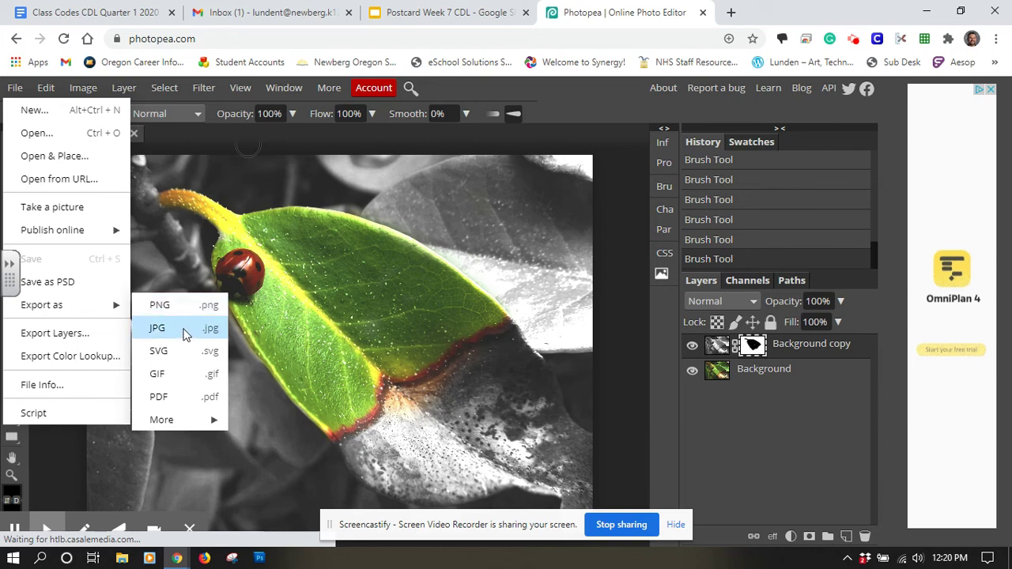
pyautogui.click(184, 335)
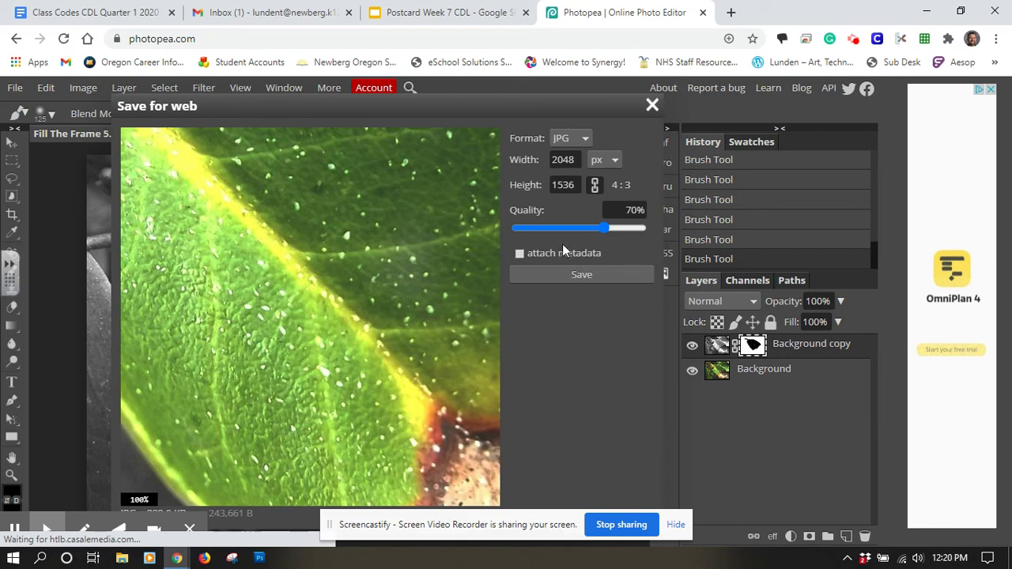
# Save the 2048 × 1536 px, 70% quality JPG as Fill The Frame 5 (1).jpg.
pyautogui.click(569, 275)
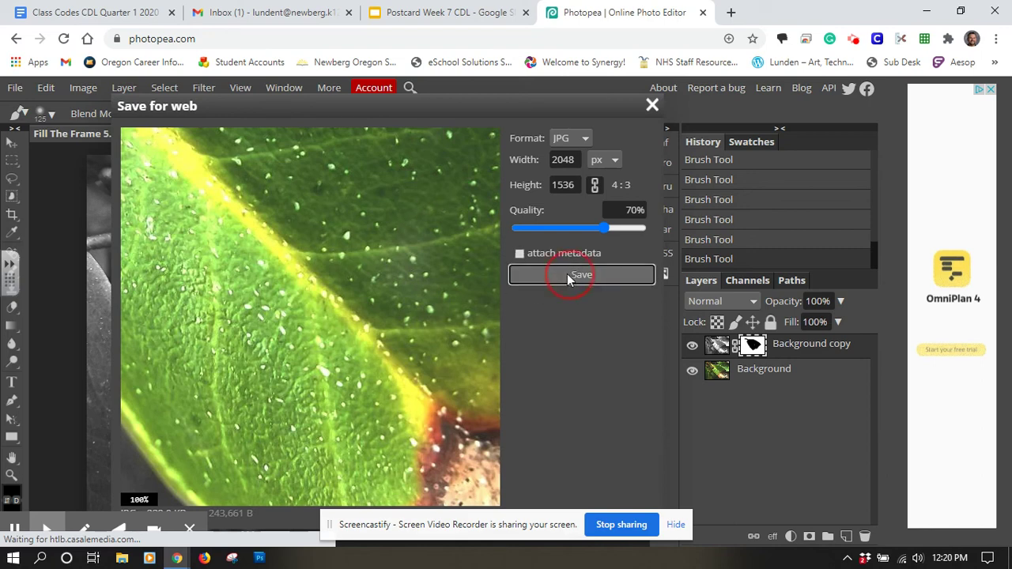